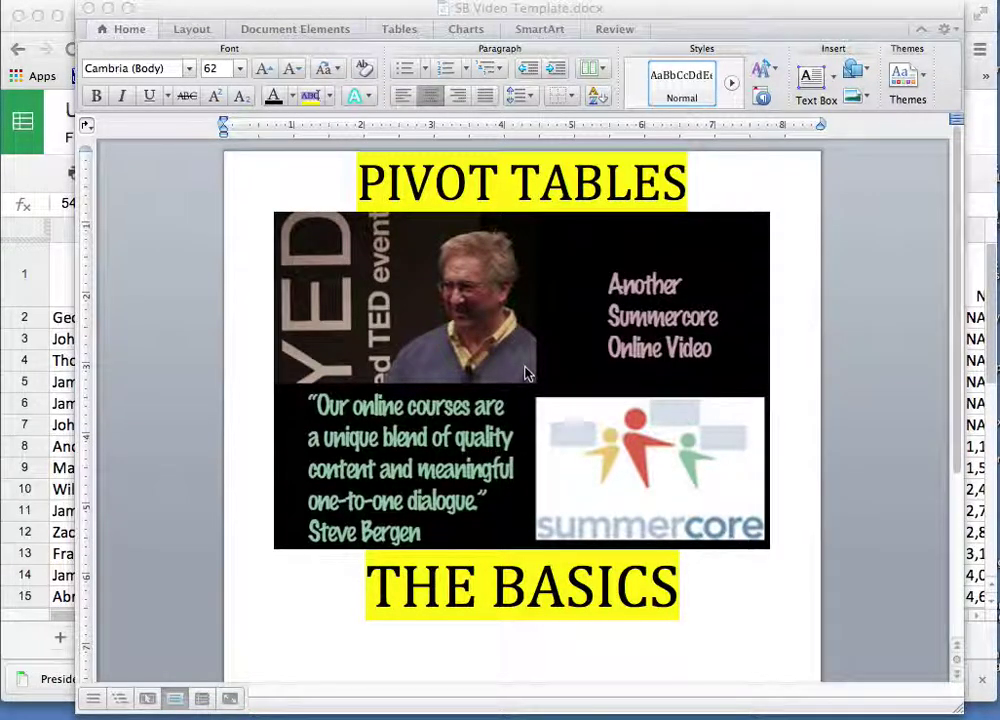
# Minimize the Word 'Pivot Tables' title document to reveal the US Presidents spreadsheet
pyautogui.click(137, 268)
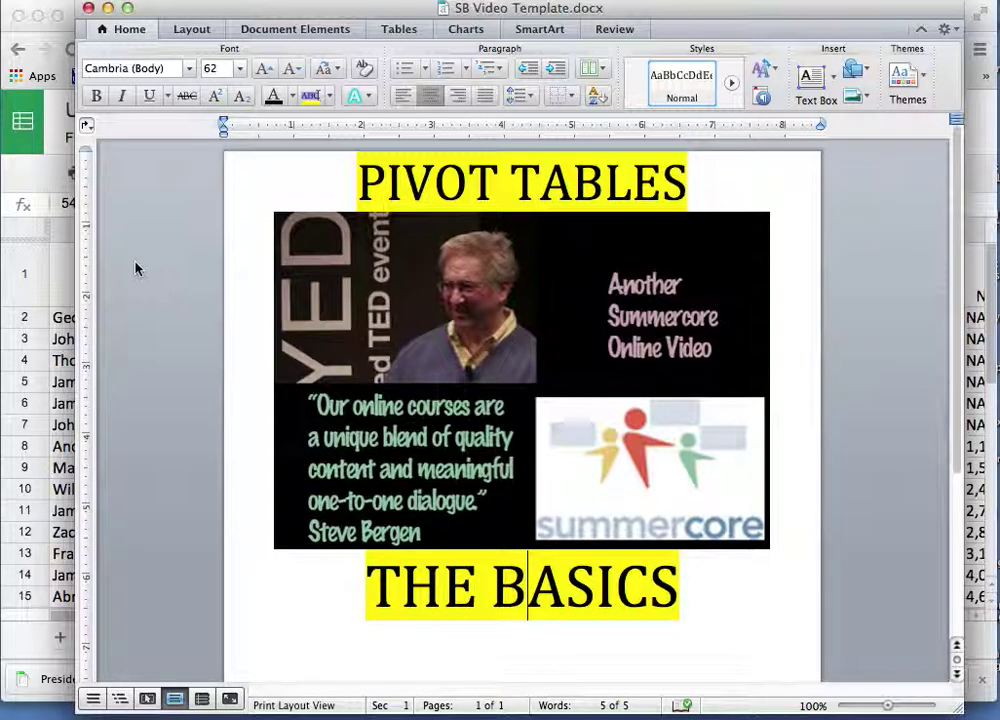
pyautogui.click(108, 9)
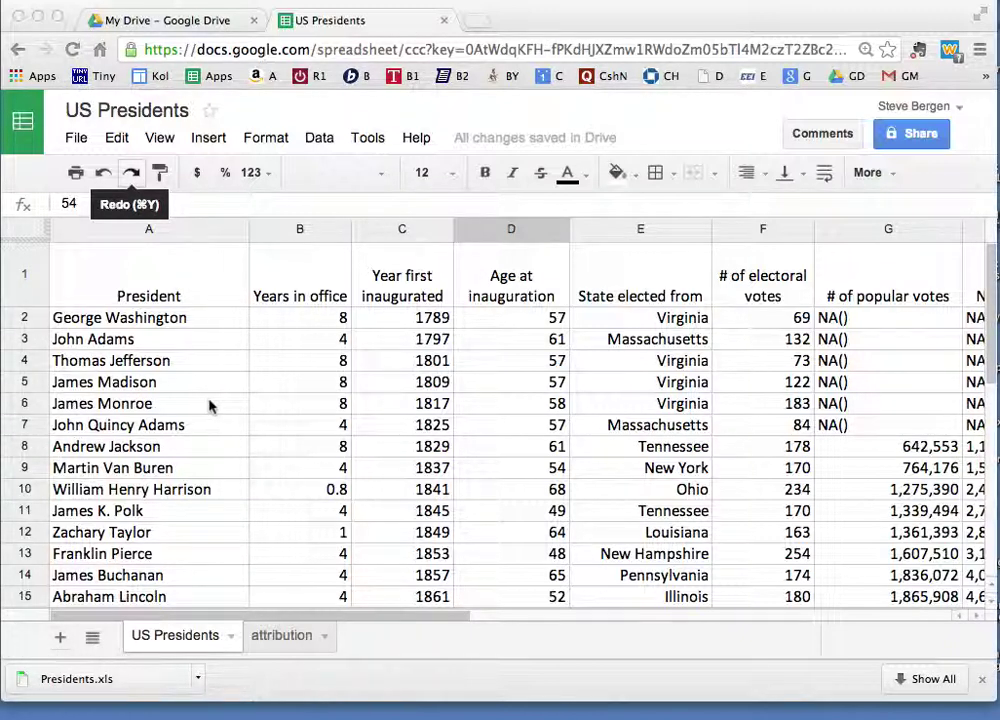
# Add a new blank sheet, Sheet15, to the US Presidents workbook
pyautogui.click(326, 140)
pyautogui.click(326, 139)
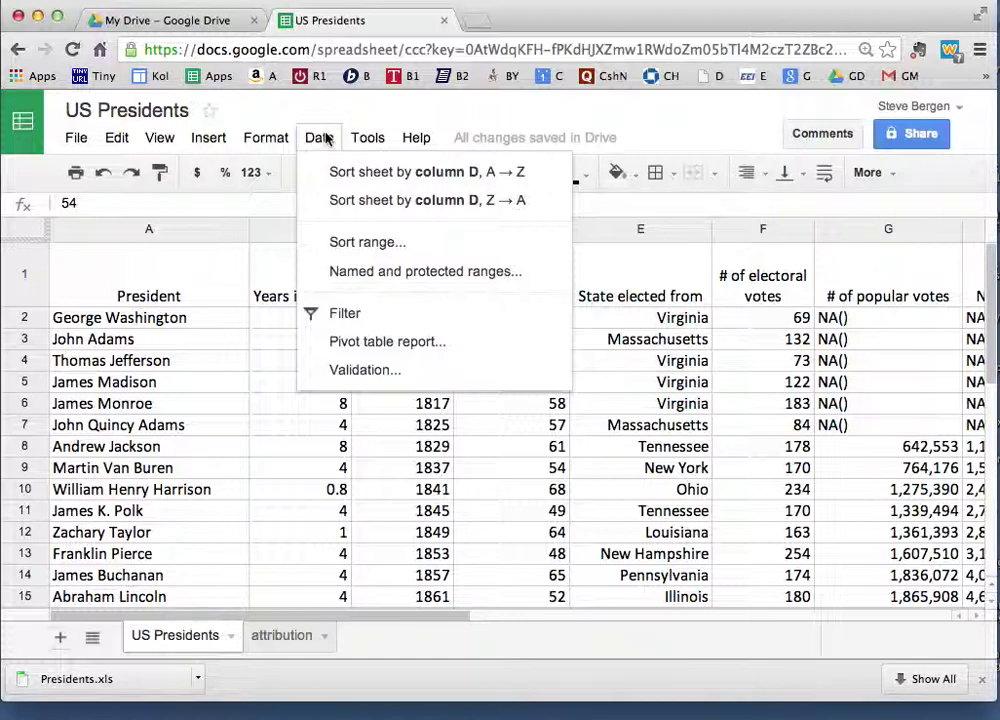
pyautogui.click(326, 139)
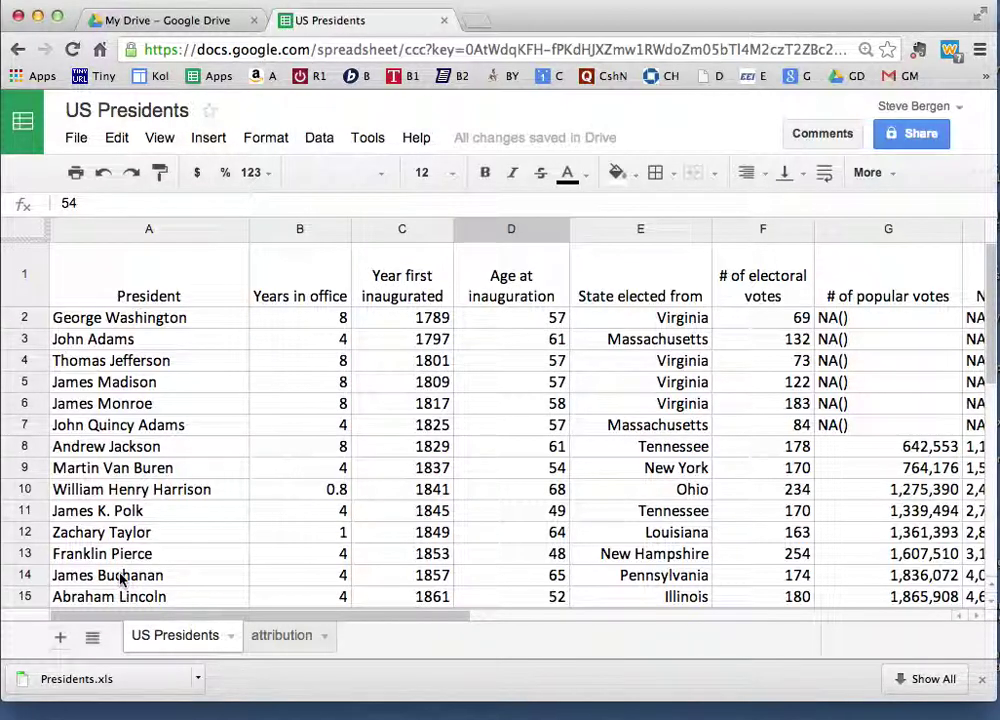
pyautogui.click(60, 637)
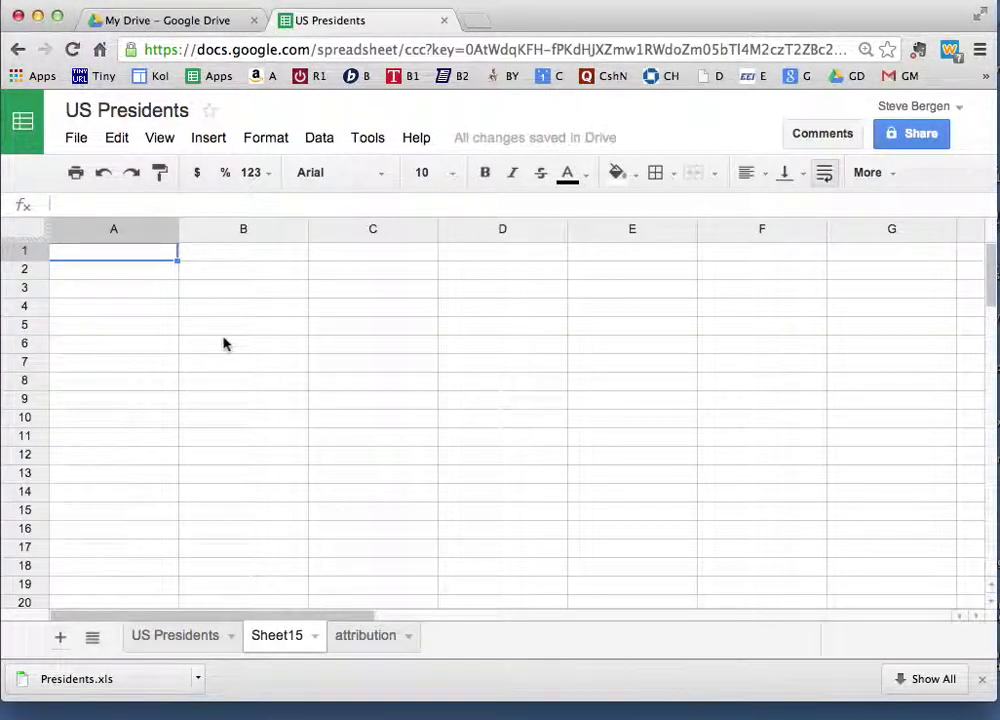
# Enter the headings COUNT in B2 and COUNTA in C2
pyautogui.click(218, 270)
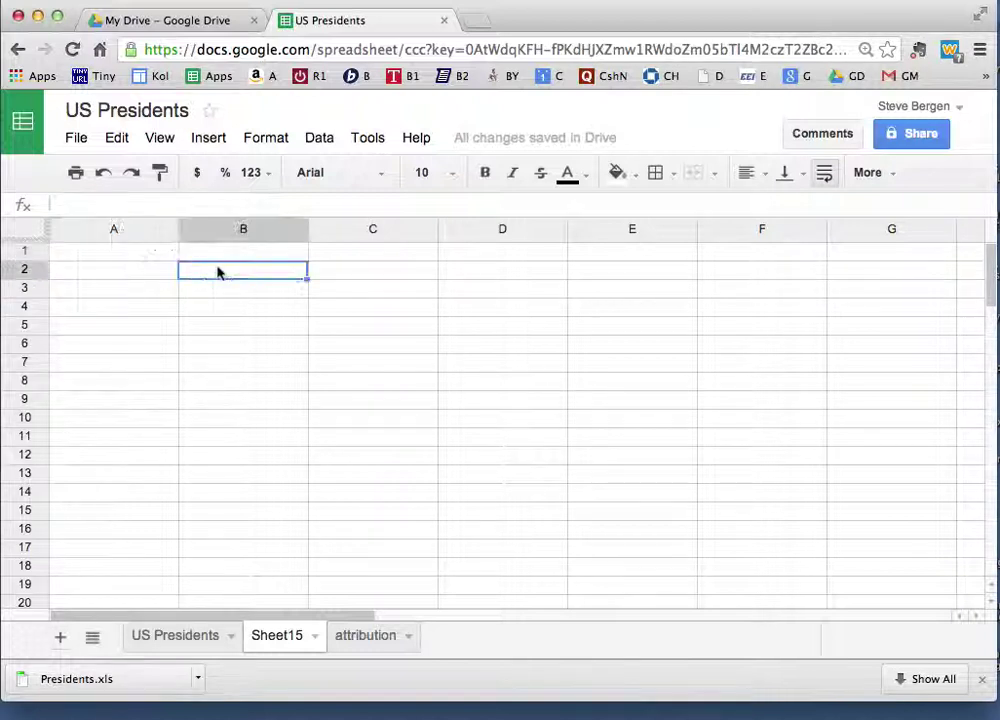
pyautogui.write('COUNT')
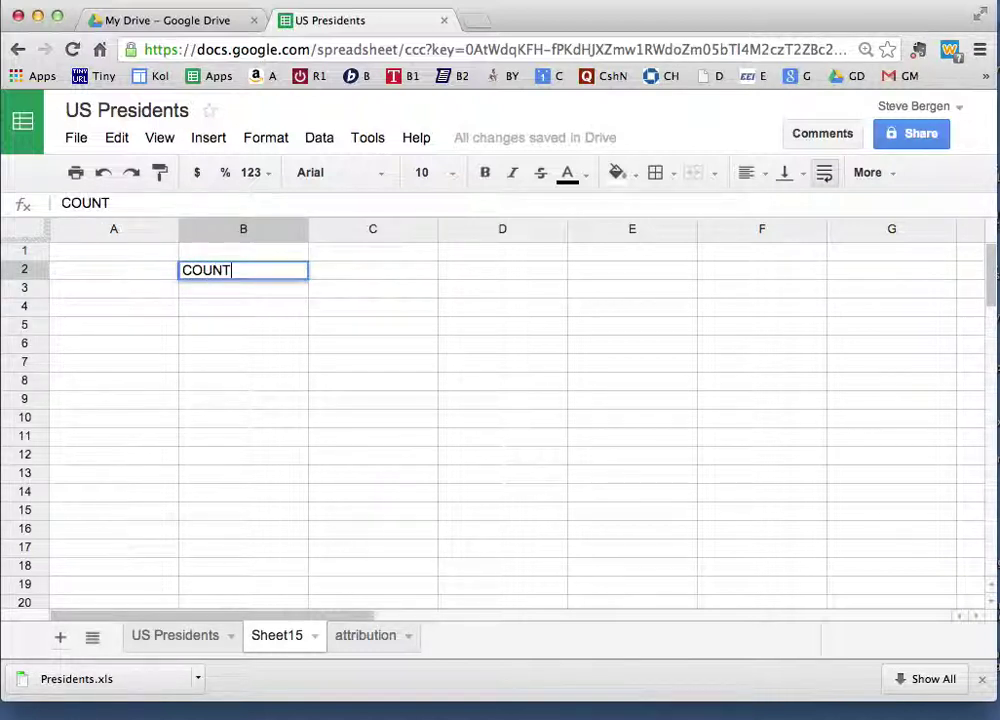
pyautogui.press('Tab')
pyautogui.write('COUNTA')
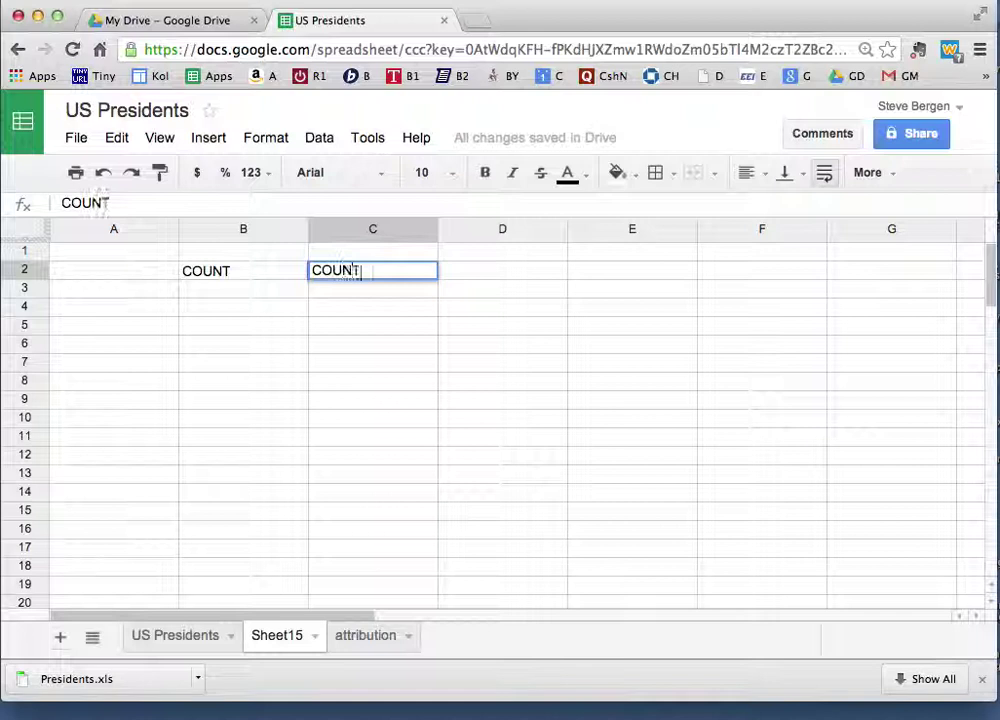
pyautogui.click(233, 388)
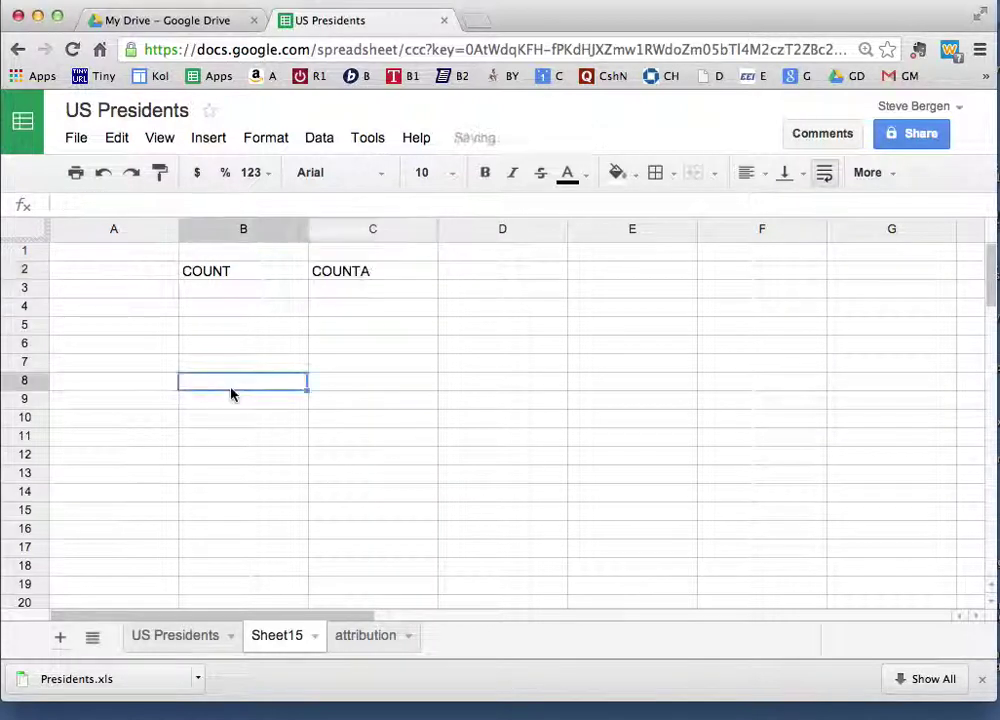
# Fill B3:B11 with 34, 23, 34, 23, 1, 1.34, 0, O and Two
pyautogui.click(224, 290)
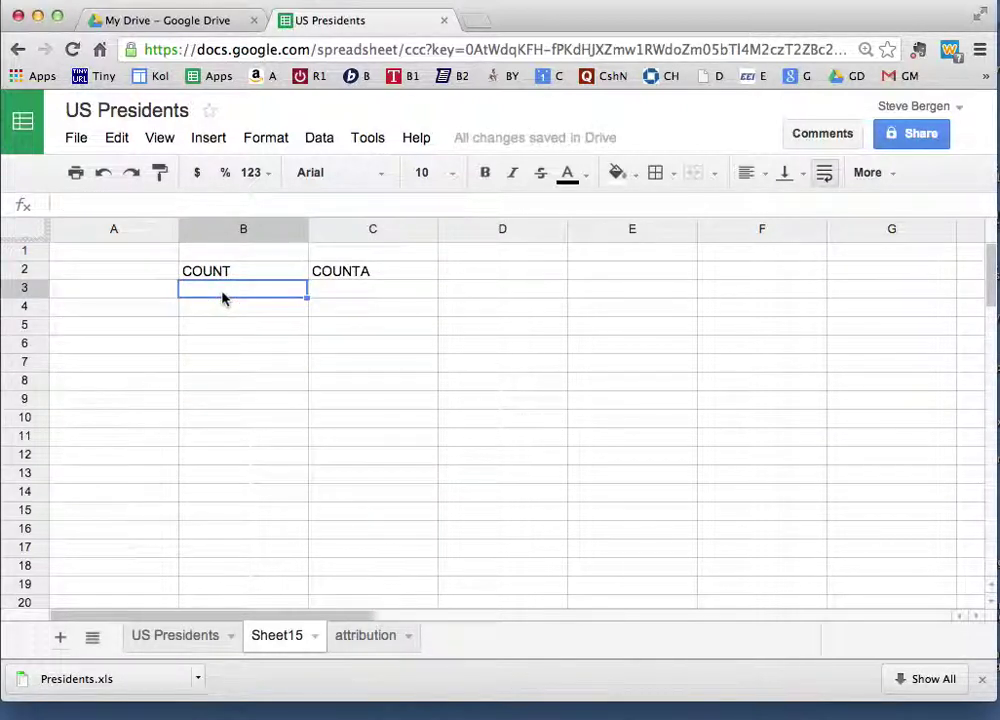
pyautogui.write('34')
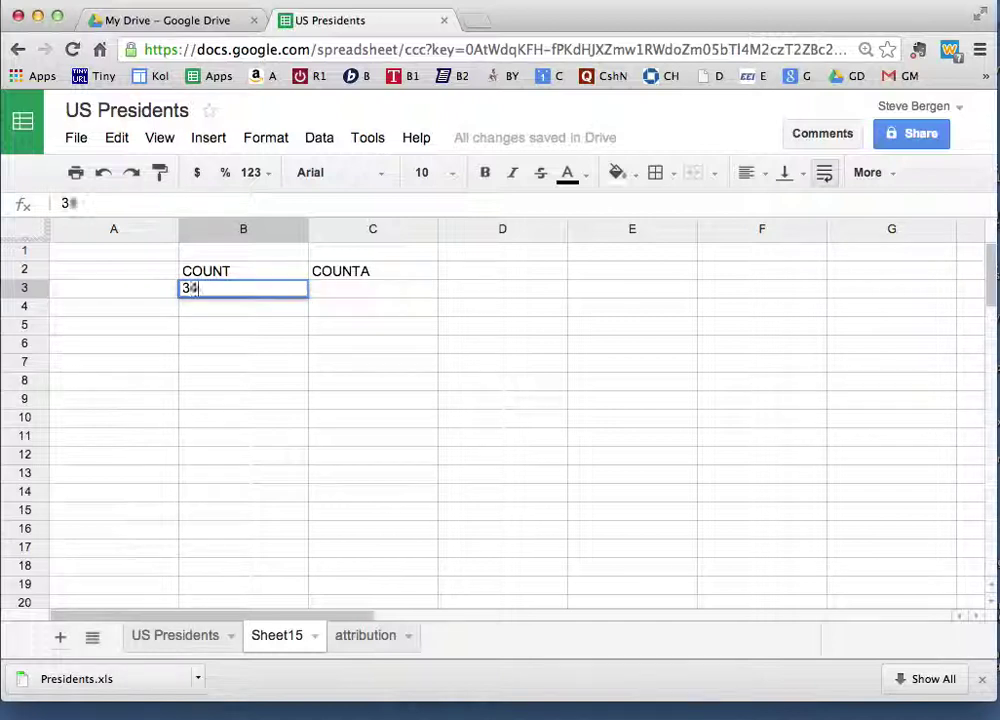
pyautogui.press('Return')
pyautogui.write('23')
pyautogui.press('Return')
pyautogui.write('34')
pyautogui.press('Return')
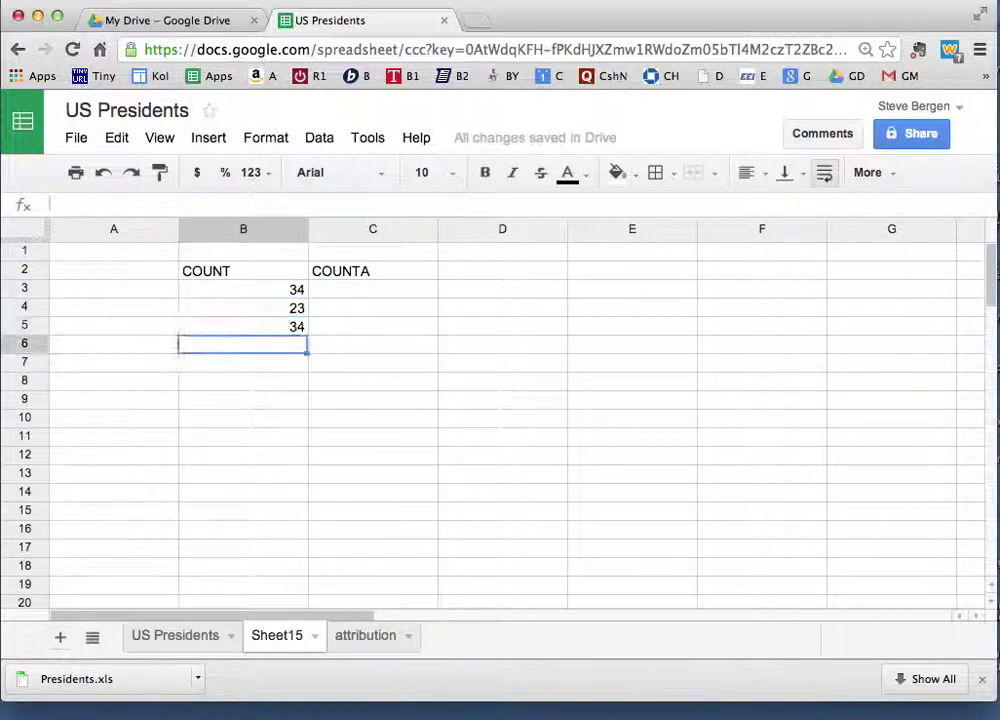
pyautogui.write('23')
pyautogui.press('Return')
pyautogui.write('1')
pyautogui.press('Return')
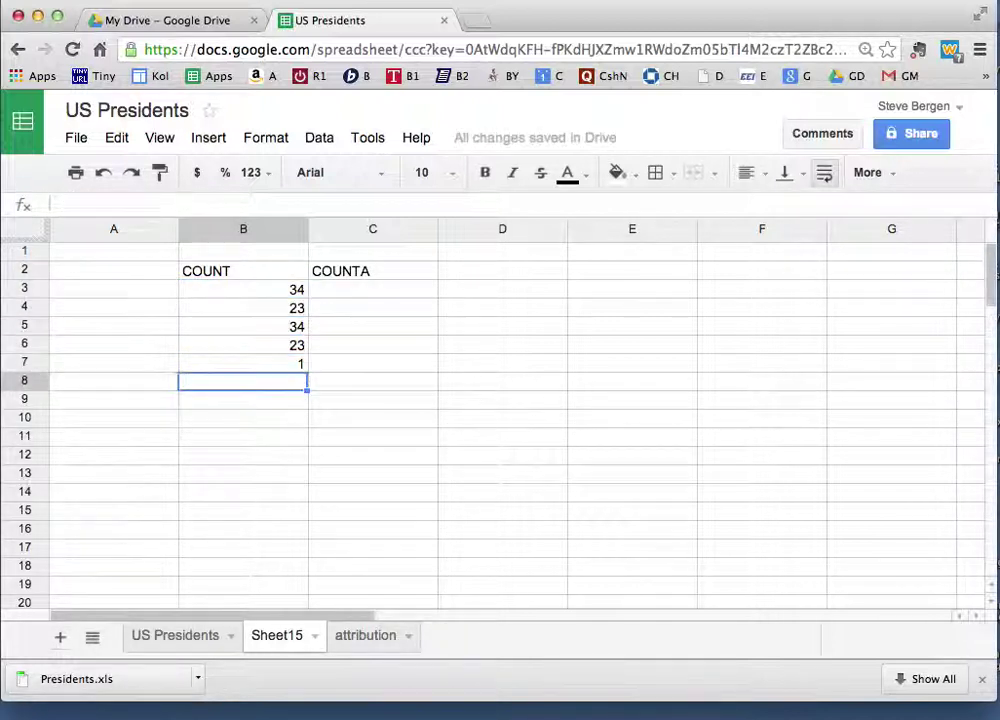
pyautogui.write('1.34')
pyautogui.press('Return')
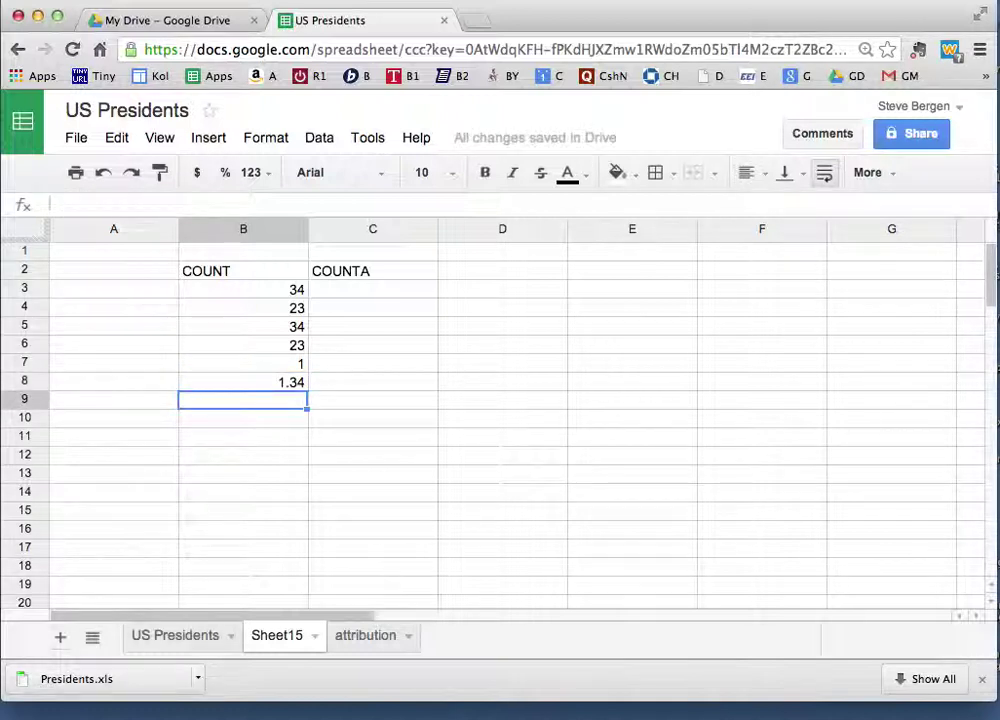
pyautogui.write('0')
pyautogui.press('Return')
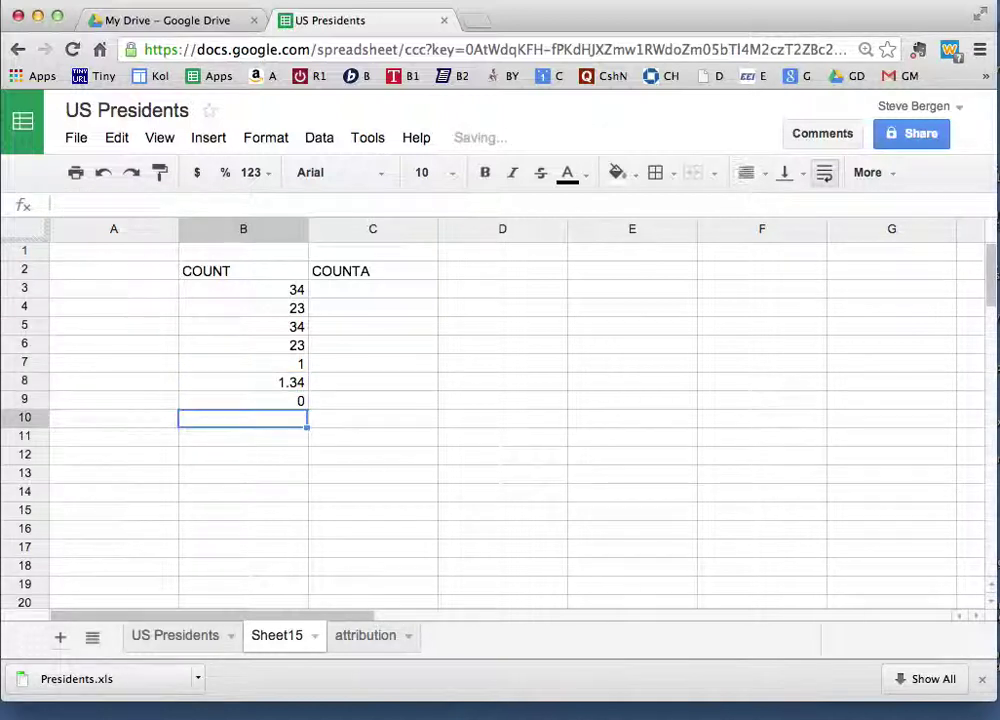
pyautogui.write('O')
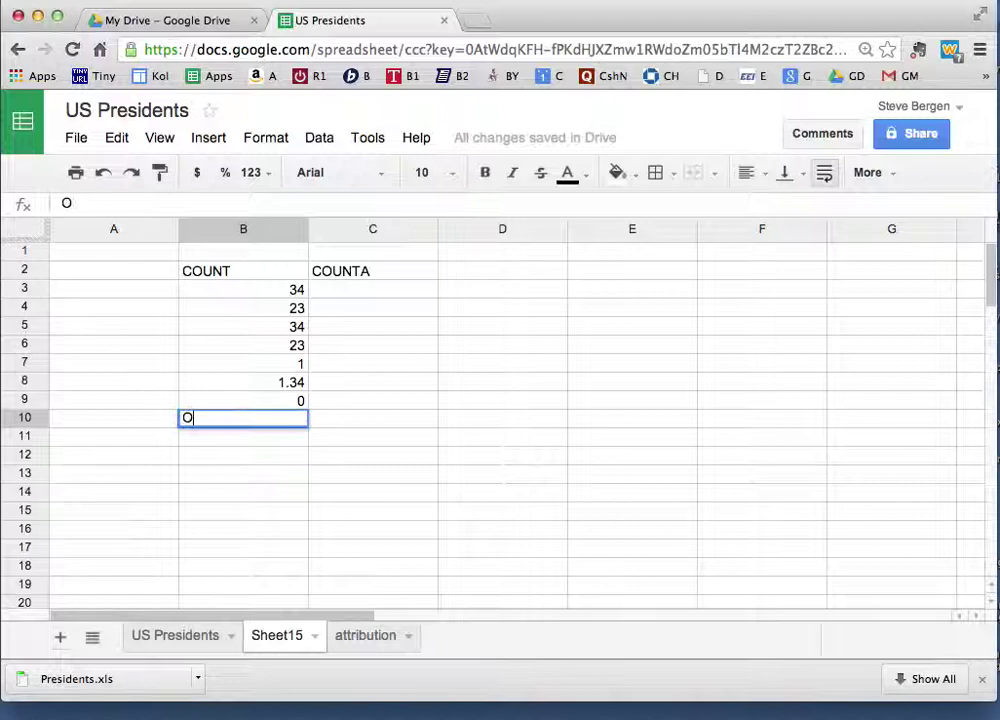
pyautogui.press('Return')
pyautogui.write('Two')
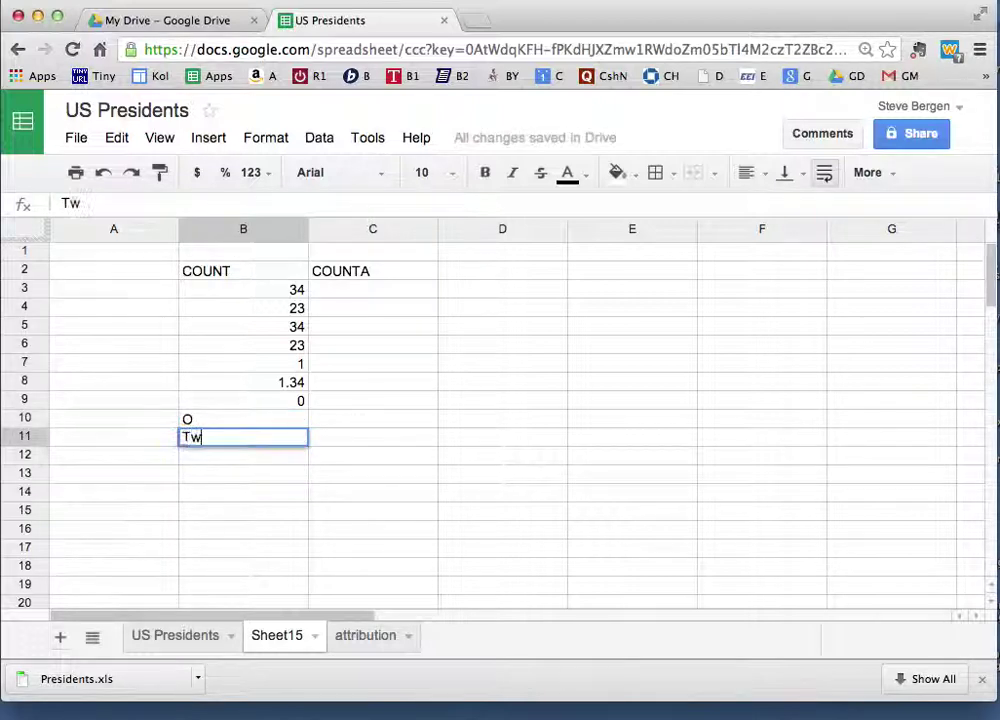
pyautogui.press('Return')
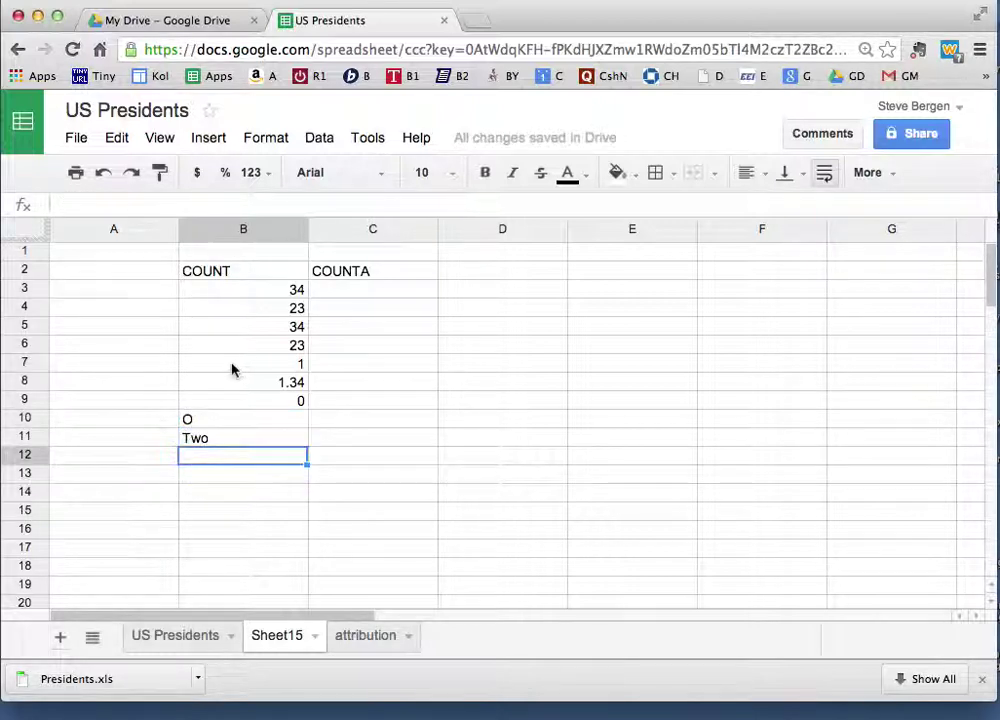
# Enter =COUNT(B3:B11) in B12, which returns 7
pyautogui.write('=count')
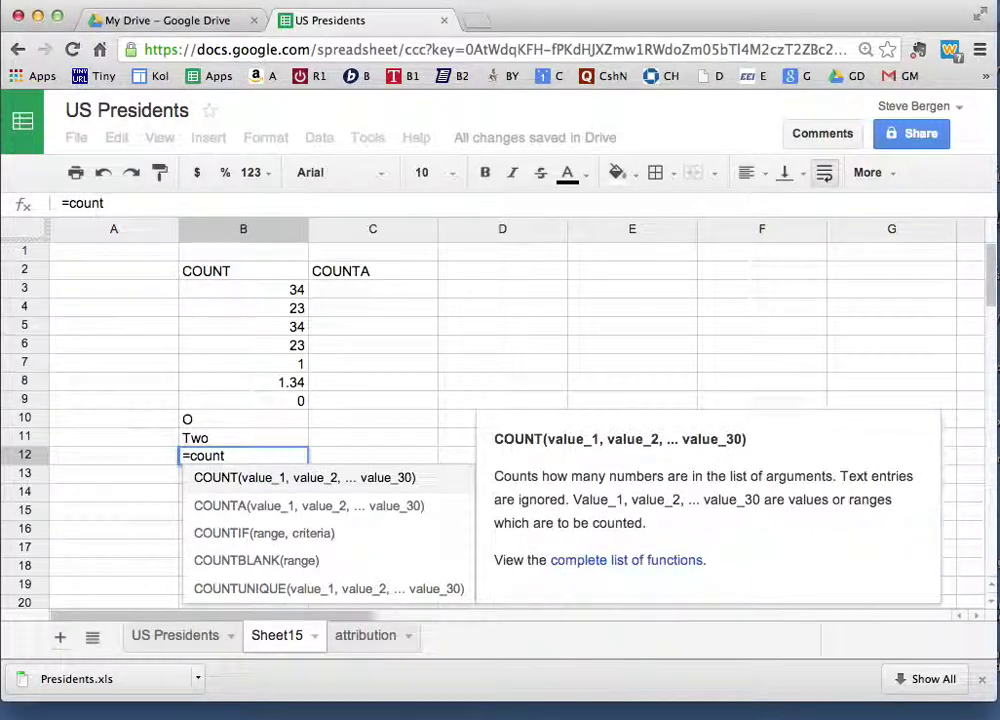
pyautogui.write('(')
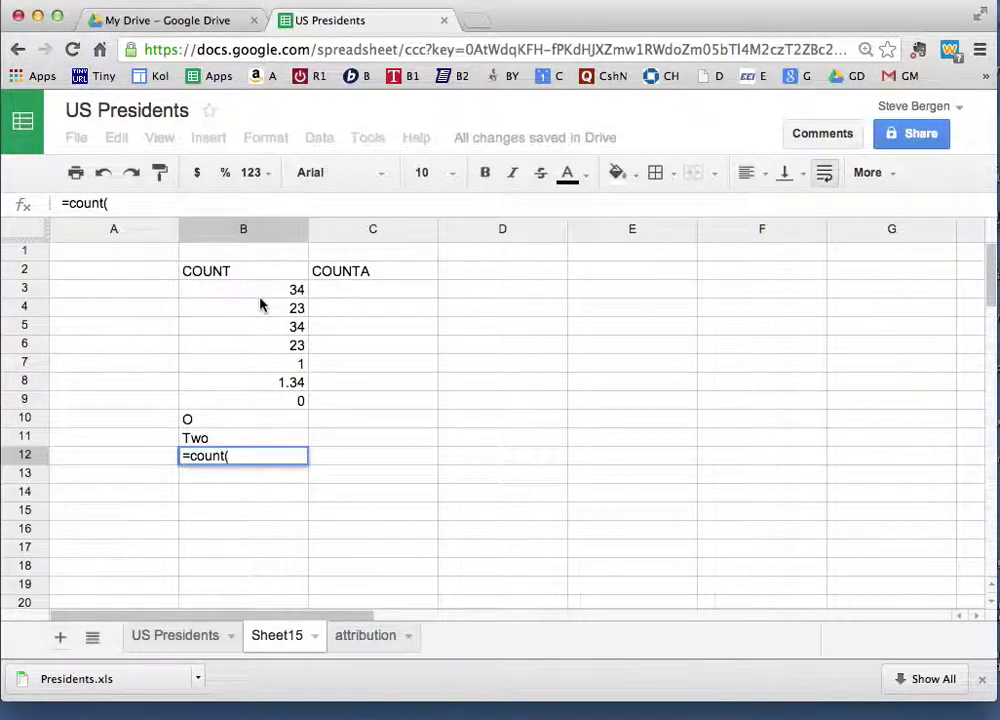
pyautogui.moveTo(260, 293); pyautogui.dragTo(258, 447)
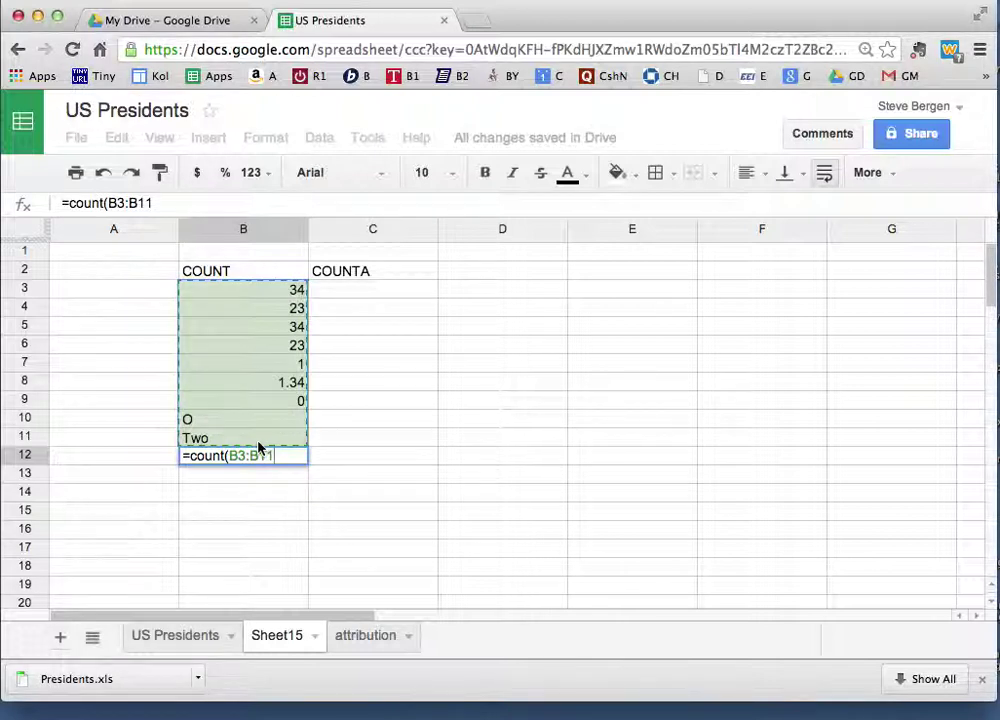
pyautogui.write(')')
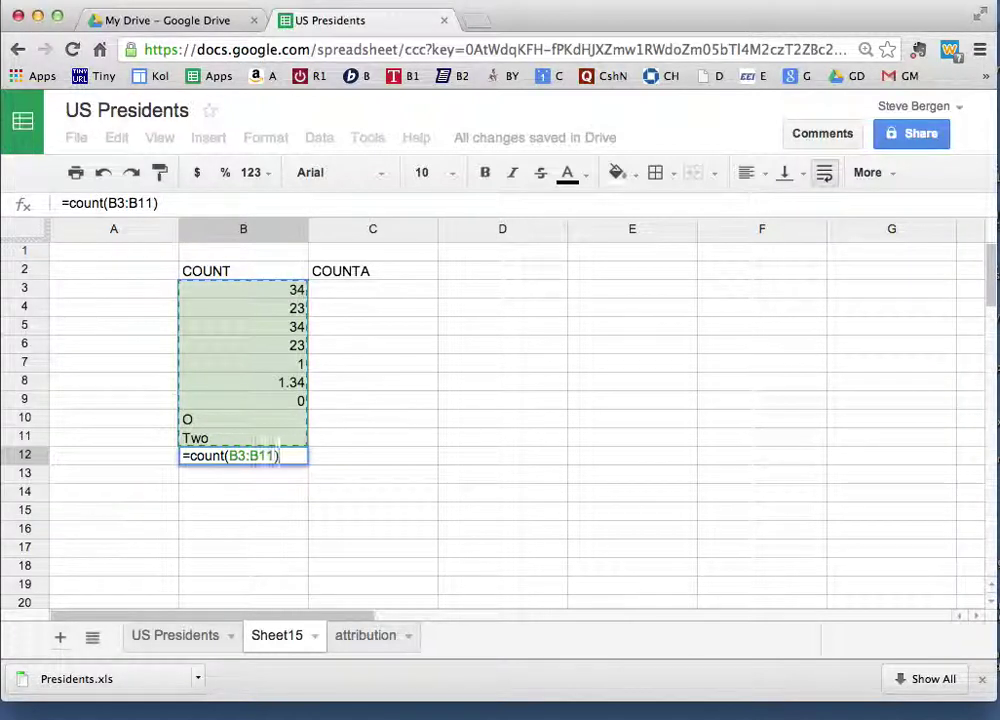
pyautogui.press('Return')
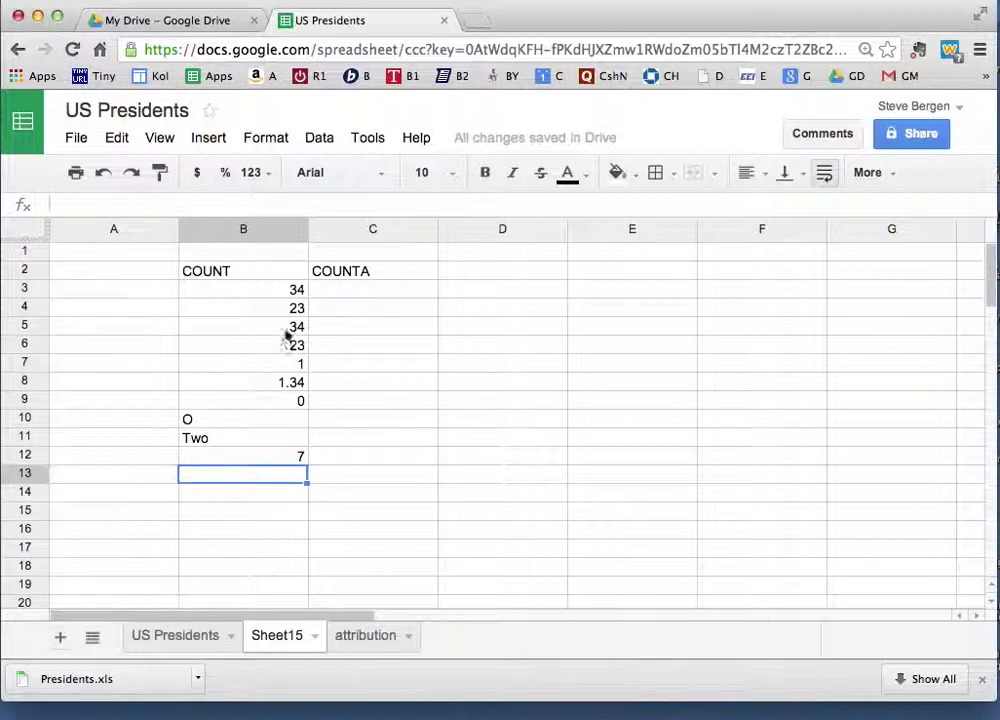
# Clear the O in B10 and the 23 in B4, then review the B2 and C2 headings
pyautogui.click(201, 424)
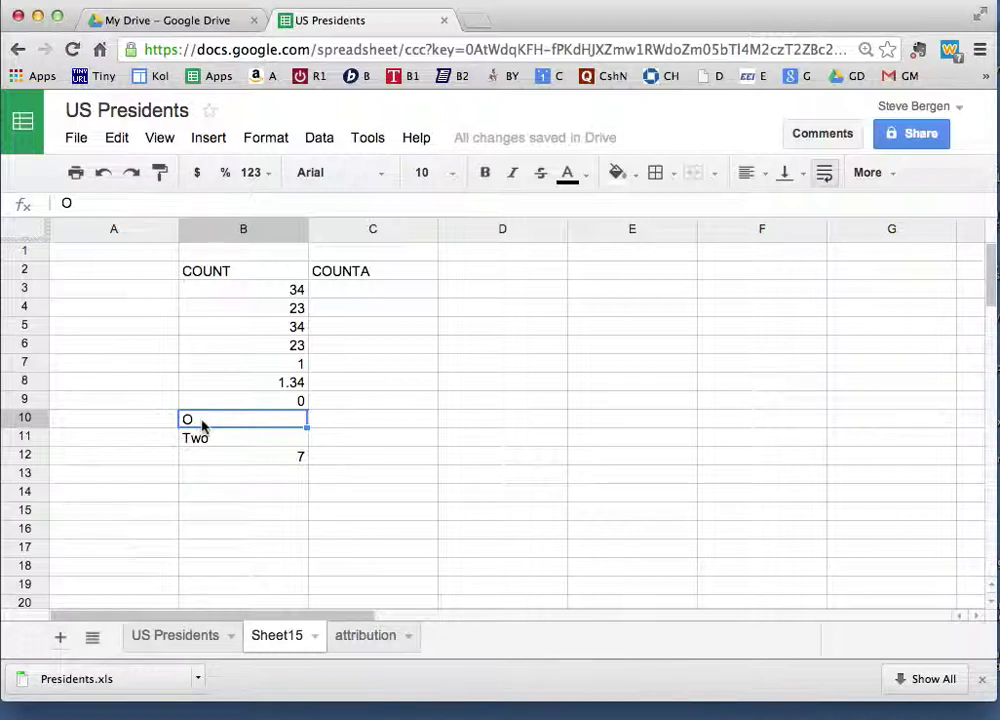
pyautogui.press('Delete')
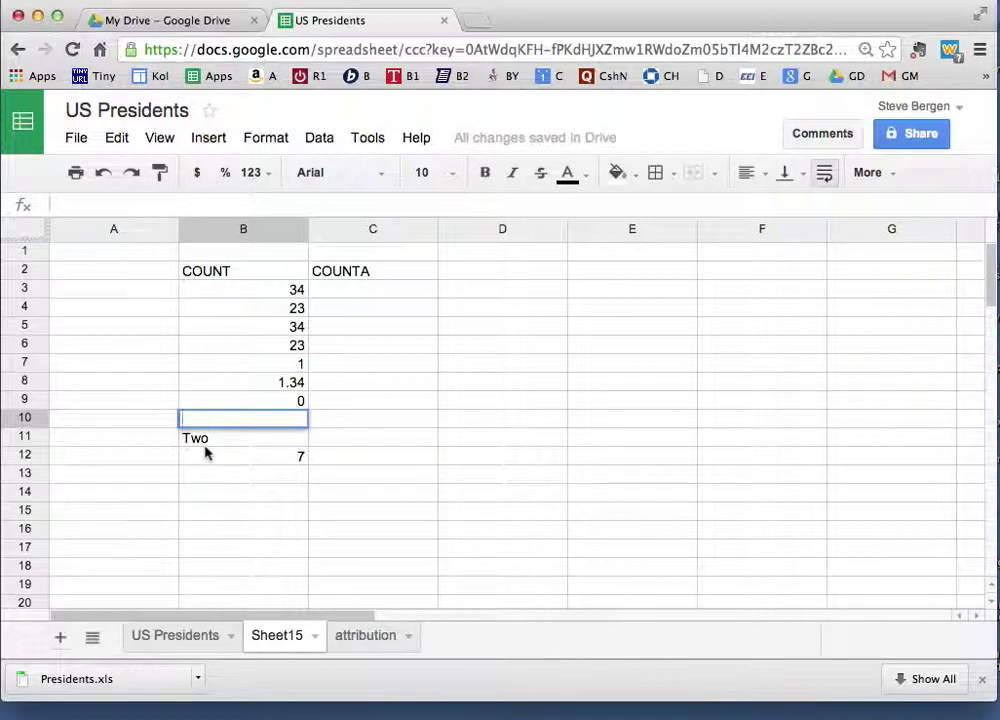
pyautogui.click(285, 311)
pyautogui.press('Delete')
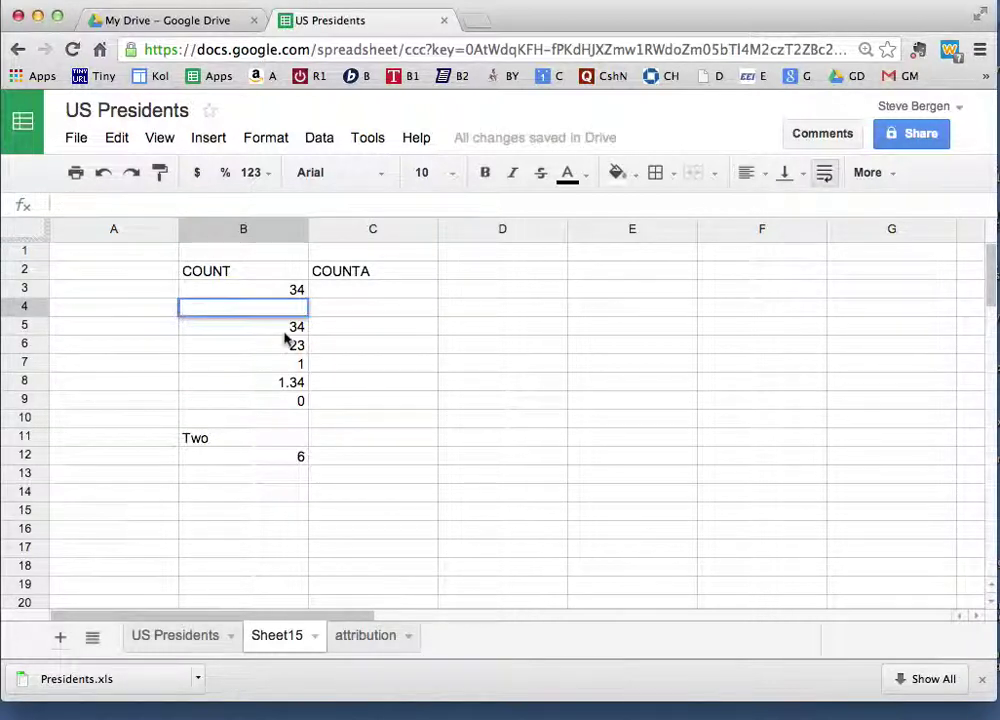
pyautogui.press('Return')
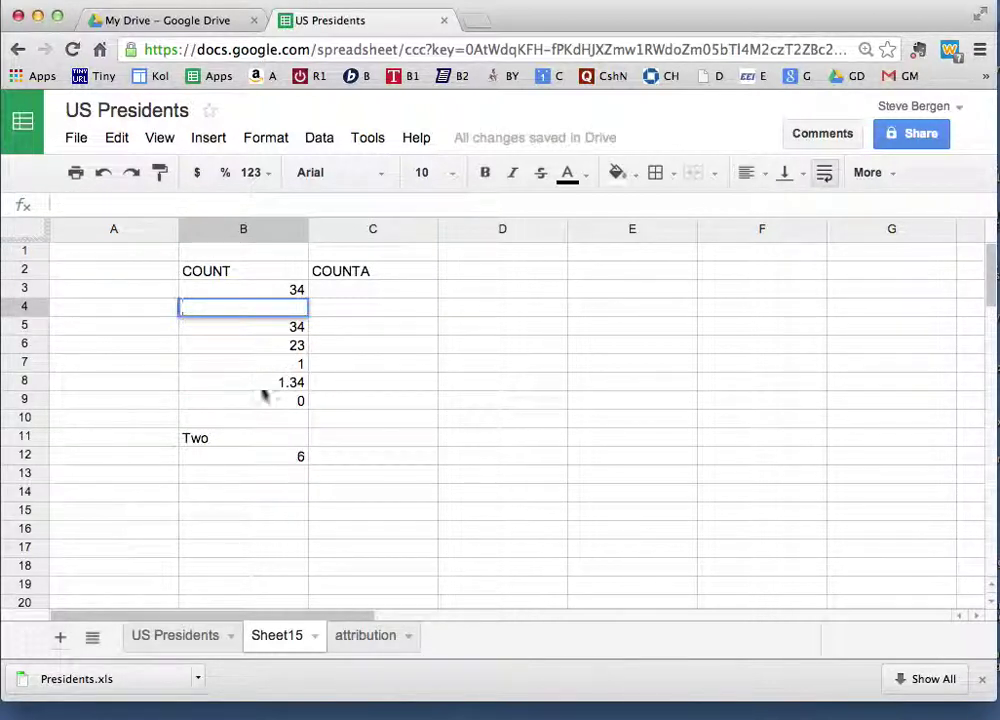
pyautogui.click(218, 278)
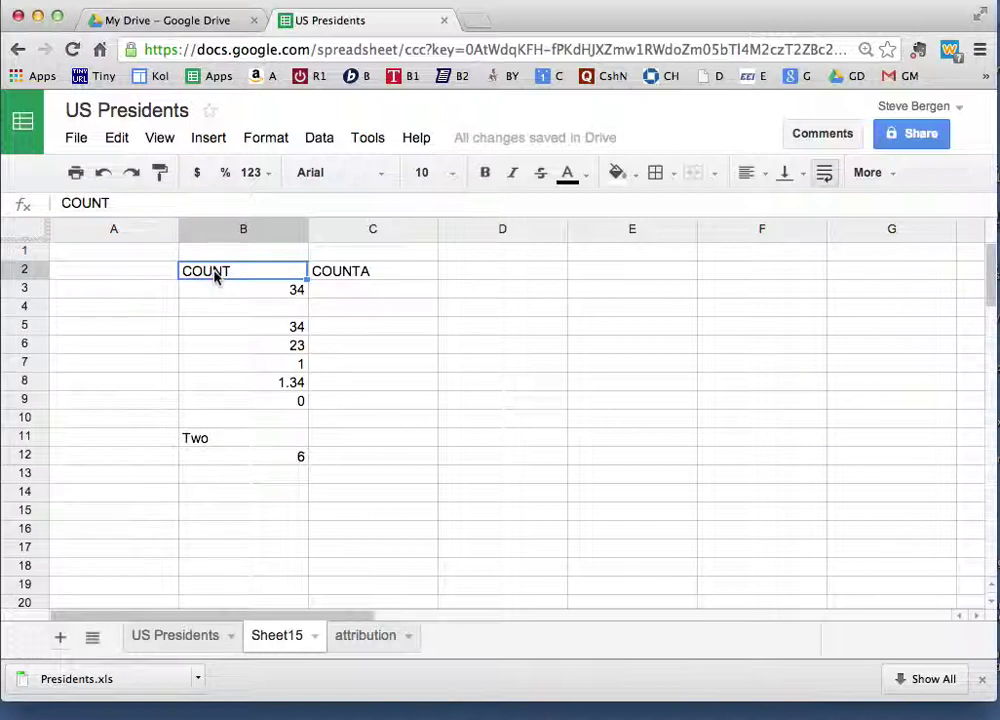
pyautogui.click(346, 277)
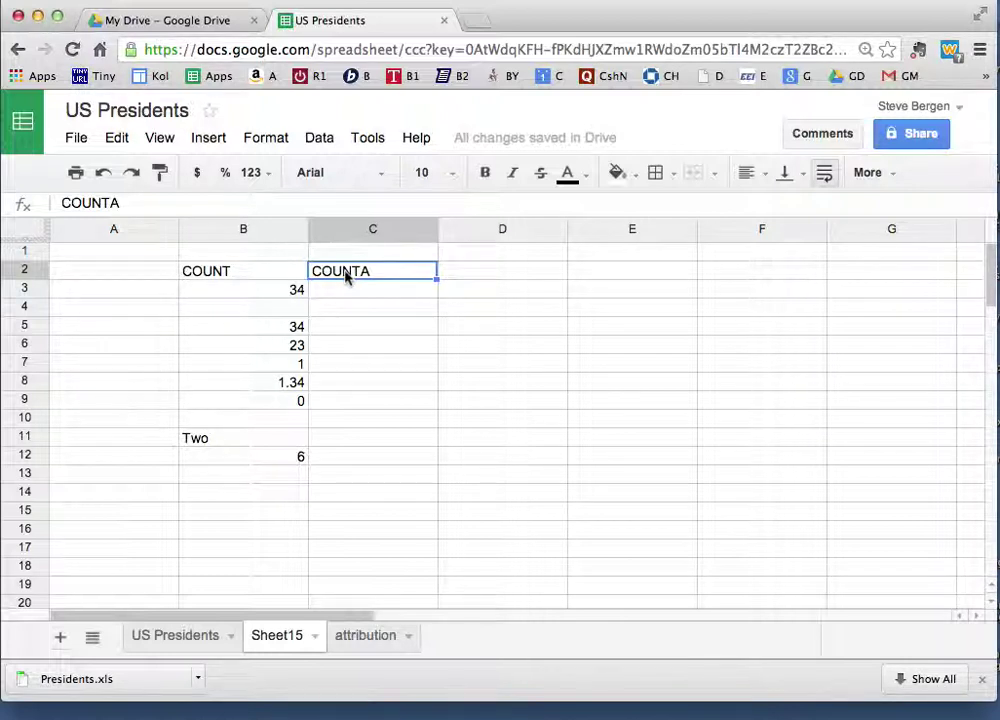
# Enter 1, 2, 3, one, two and three down C3:C8
pyautogui.click(355, 290)
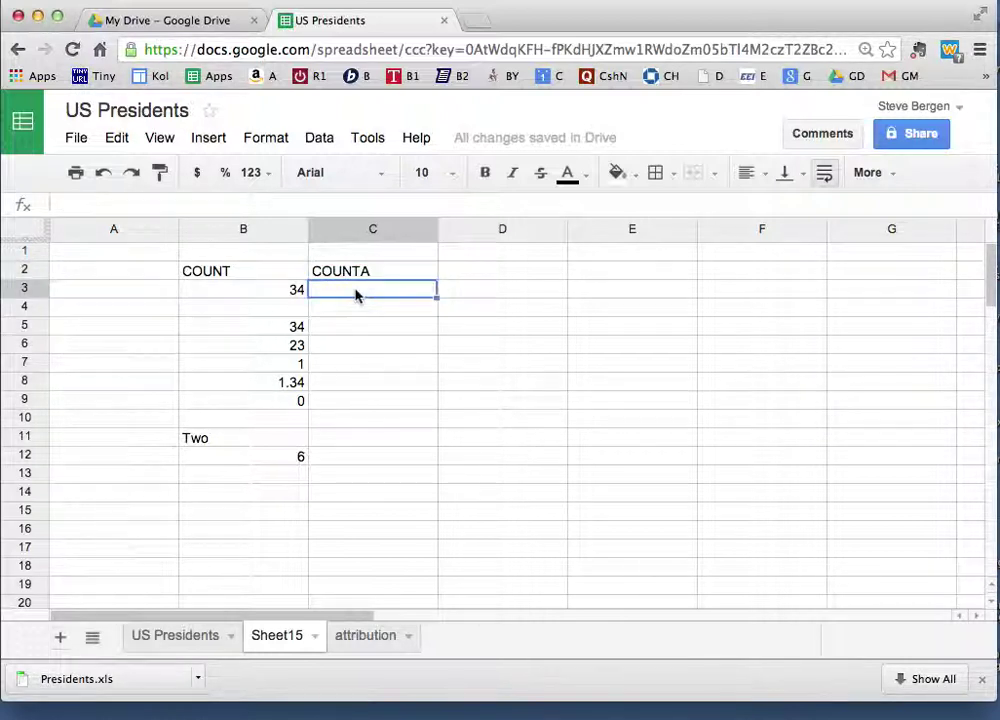
pyautogui.write('1')
pyautogui.press('Return')
pyautogui.write('2')
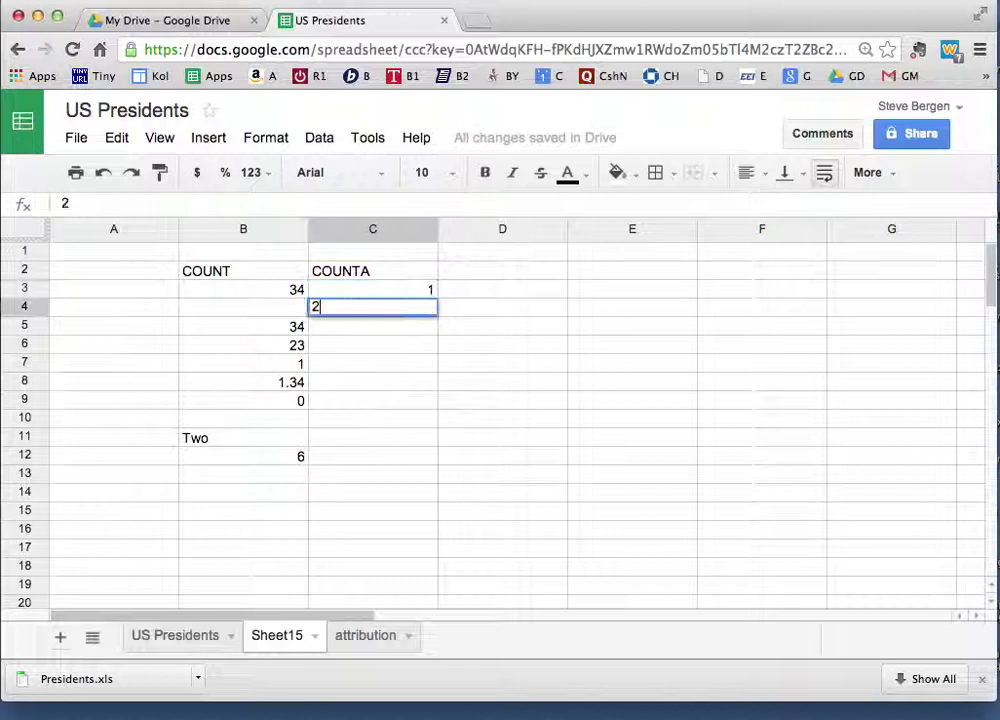
pyautogui.press('Return')
pyautogui.write('34')
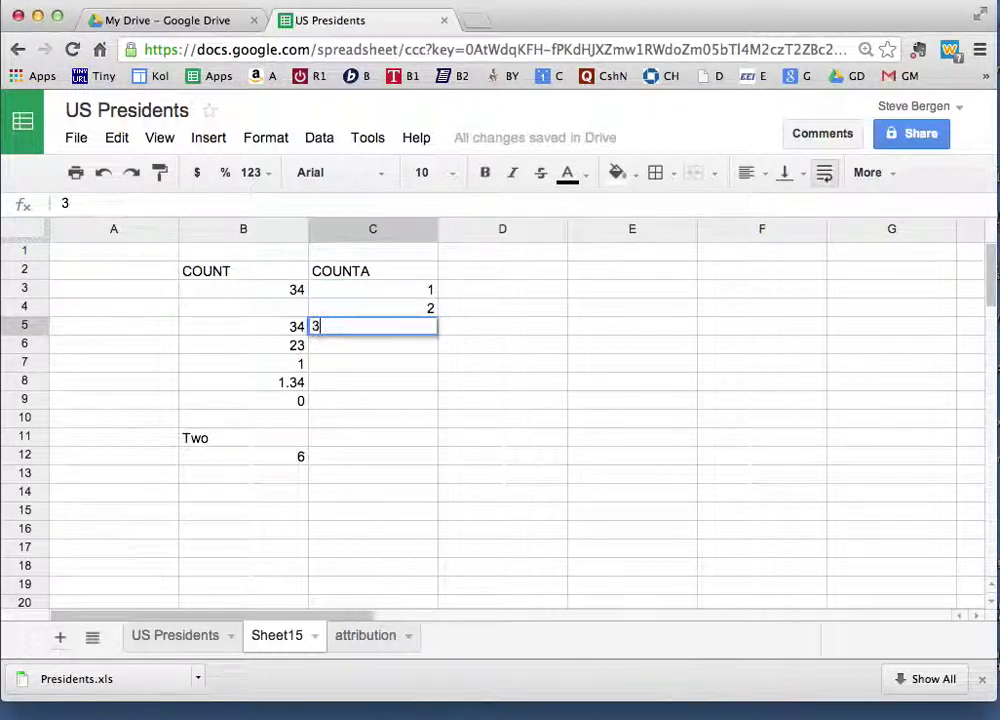
pyautogui.press('Return')
pyautogui.write('one')
pyautogui.press('Return')
pyautogui.write('two')
pyautogui.press('Return')
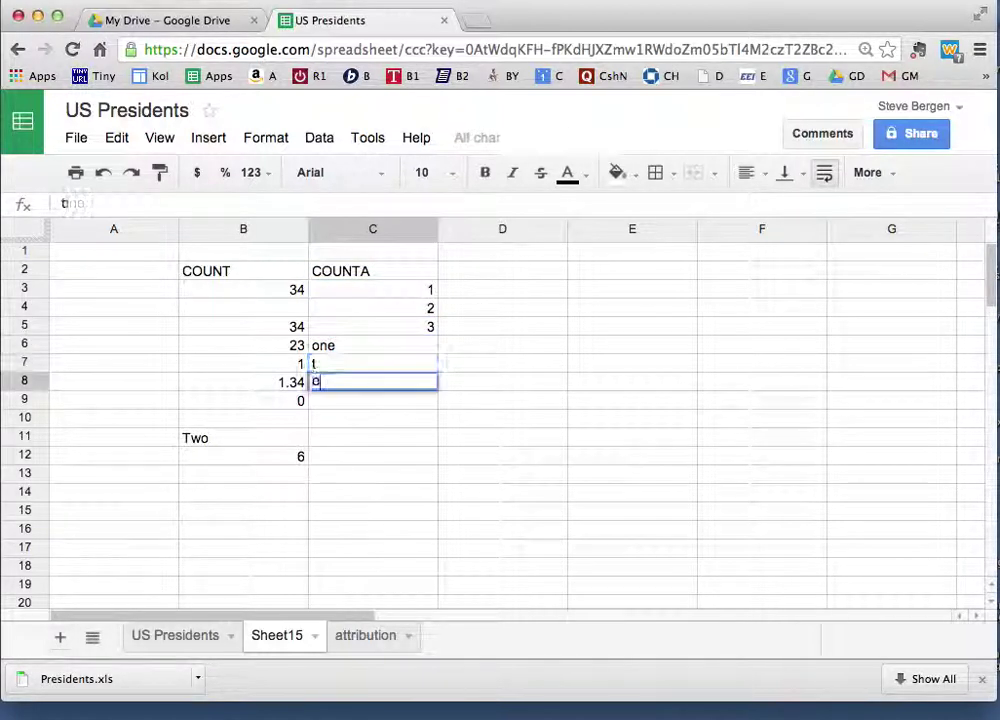
pyautogui.press('BackSpace')
pyautogui.press('BackSpace')
pyautogui.write('three')
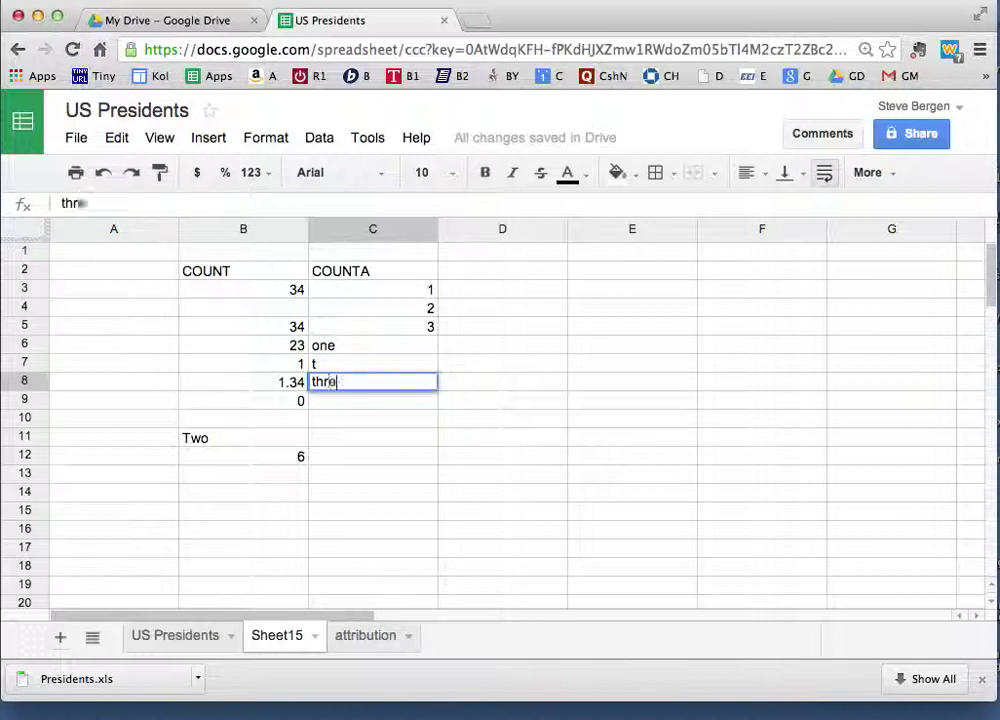
pyautogui.press('Return')
# Re-enter 'two' in C7 and move down the column to C11
pyautogui.click(325, 367)
pyautogui.write('two')
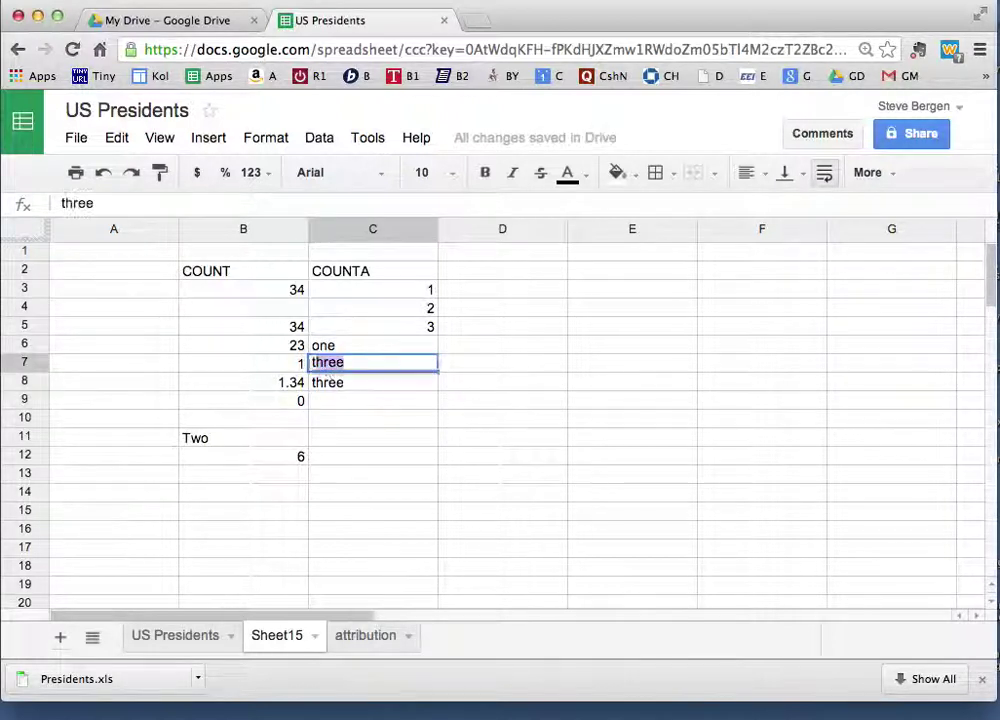
pyautogui.press('Return')
pyautogui.click(340, 405)
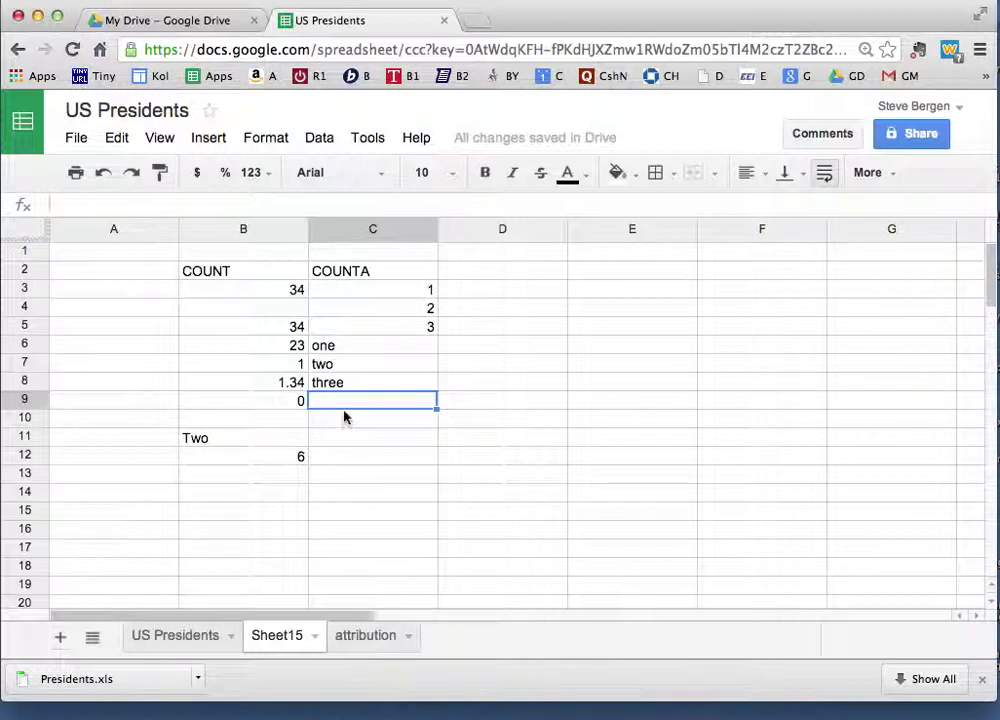
pyautogui.doubleClick(323, 400)
pyautogui.press('Return')
pyautogui.press('Down')
pyautogui.press('Return')
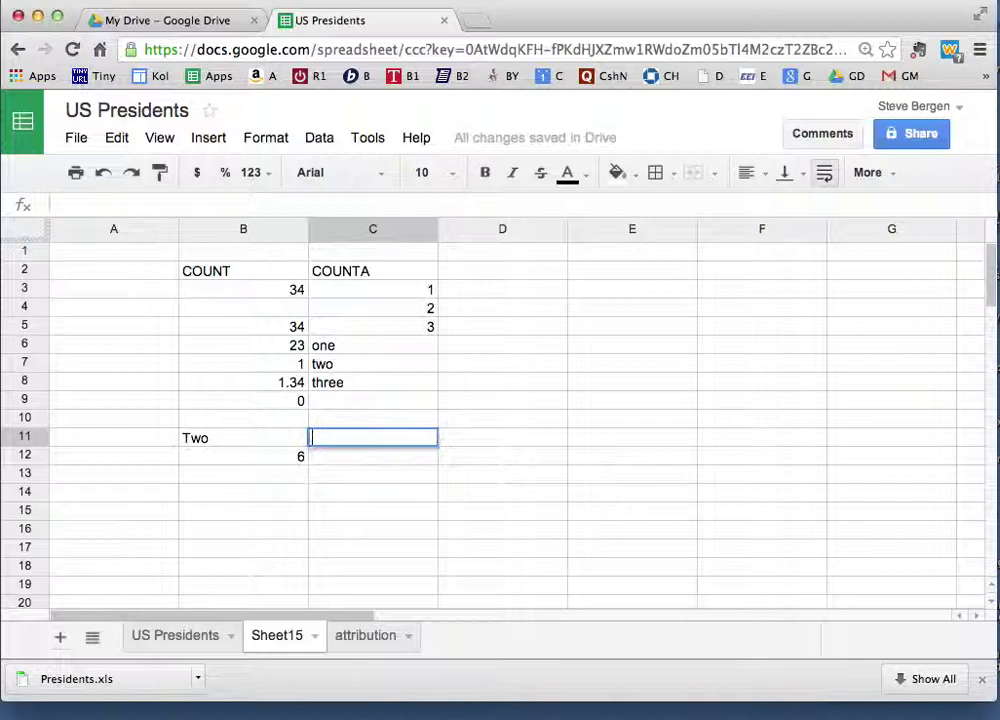
# Enter =COUNTA(C3:C11) in C12, which returns 7
pyautogui.press('Return')
pyautogui.write('=co')
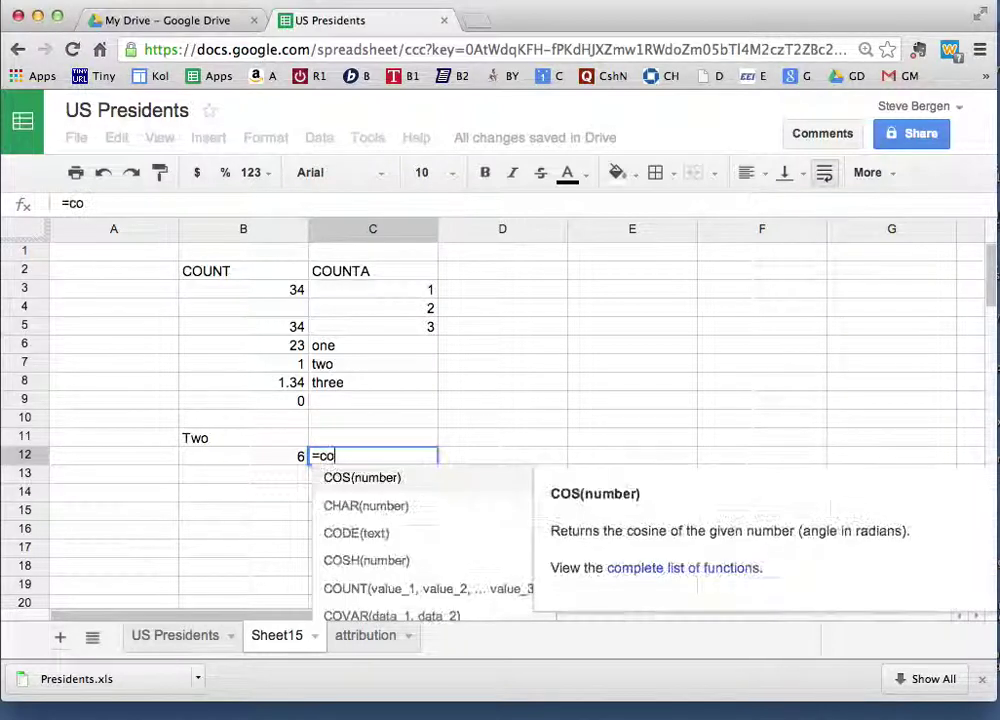
pyautogui.write('untA')
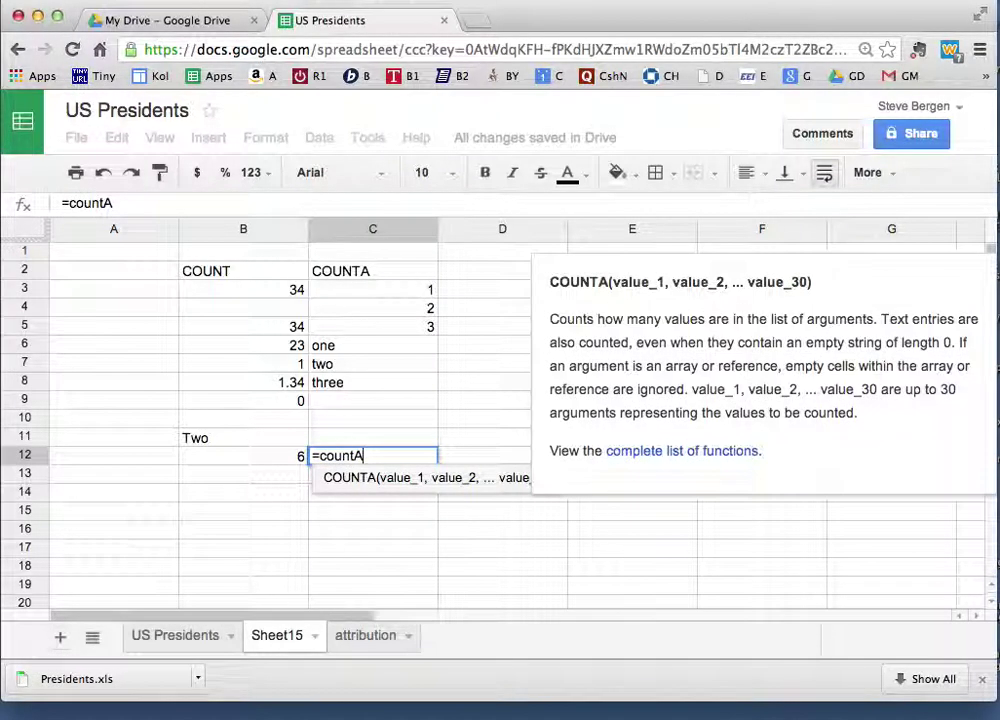
pyautogui.write('(')
pyautogui.moveTo(393, 297); pyautogui.dragTo(380, 440)
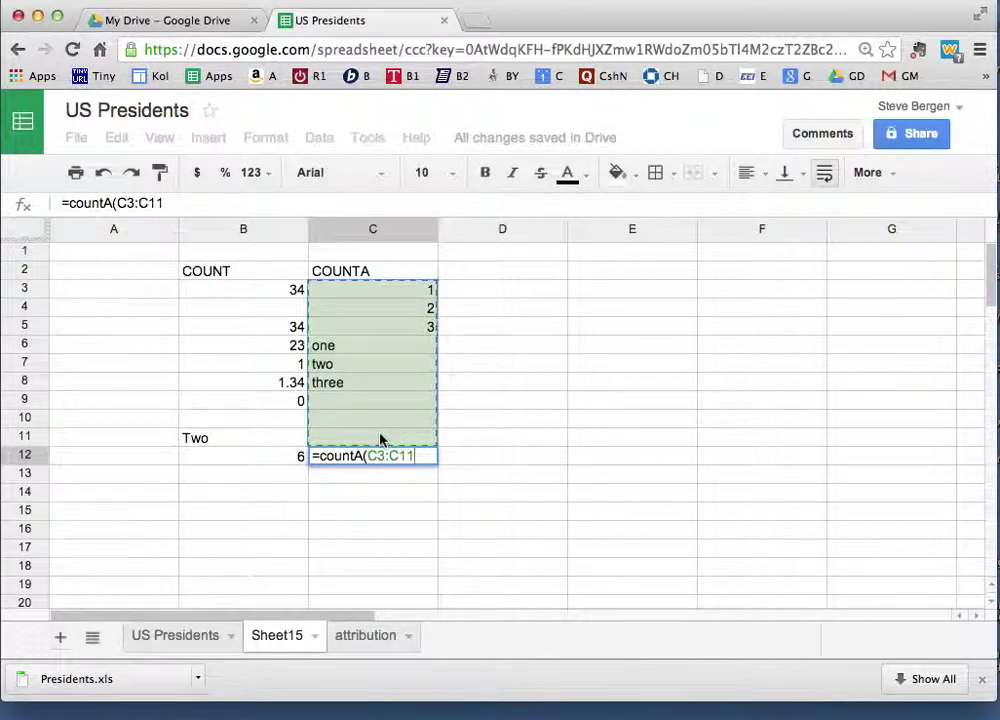
pyautogui.write(')')
pyautogui.press('Return')
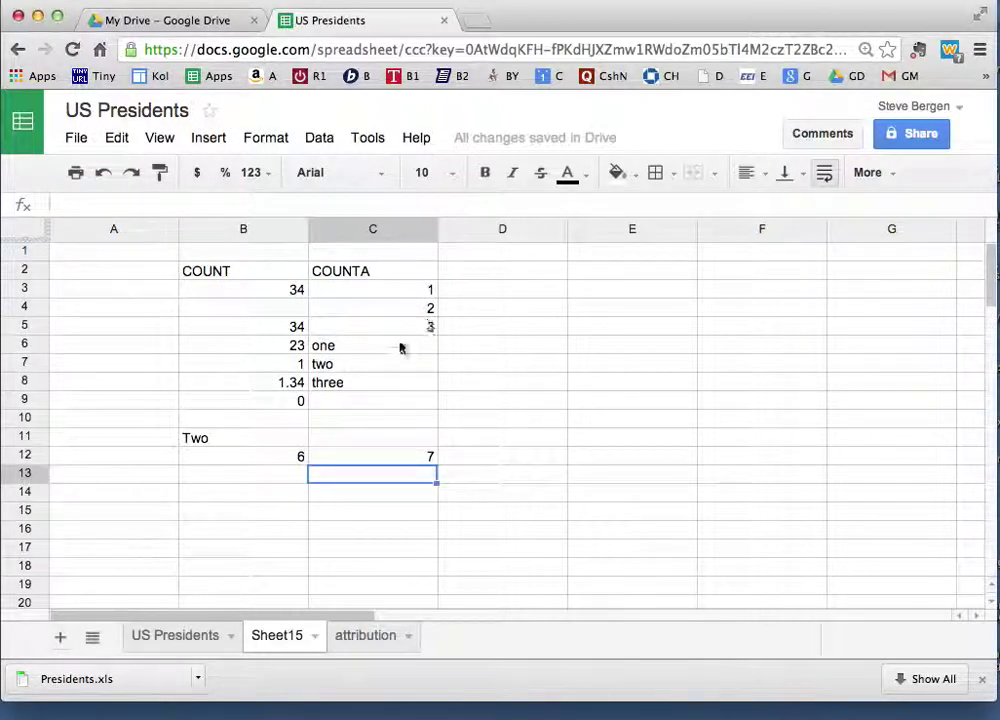
# Empty C9, the 2 in C4 and 'two' in C7 so C12 shows 4
pyautogui.click(341, 402)
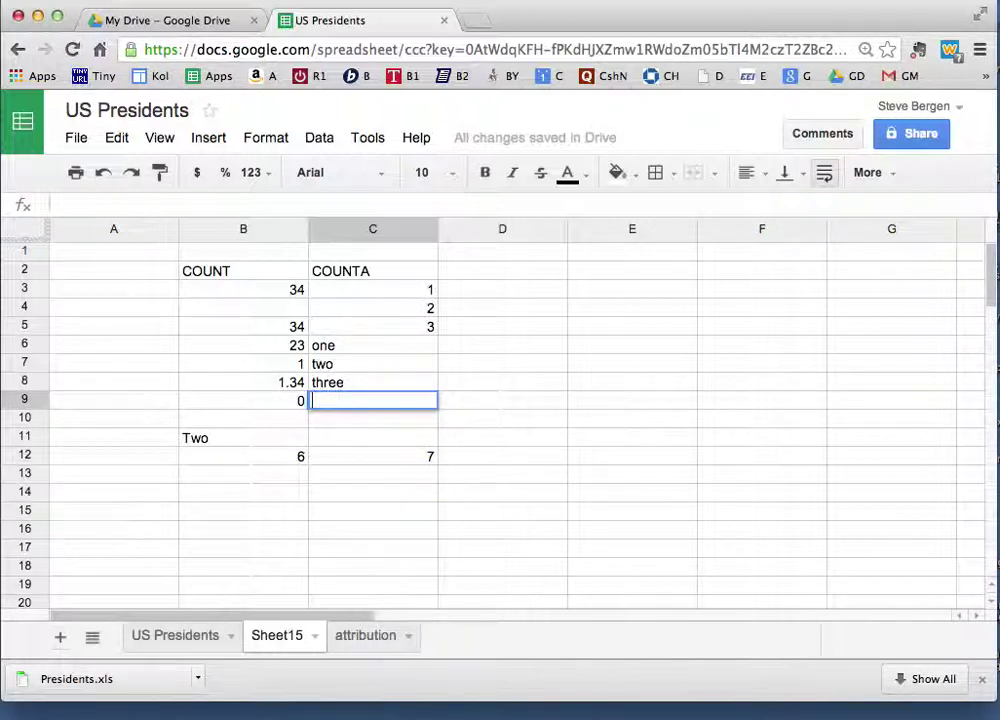
pyautogui.press('Return')
pyautogui.click(422, 309)
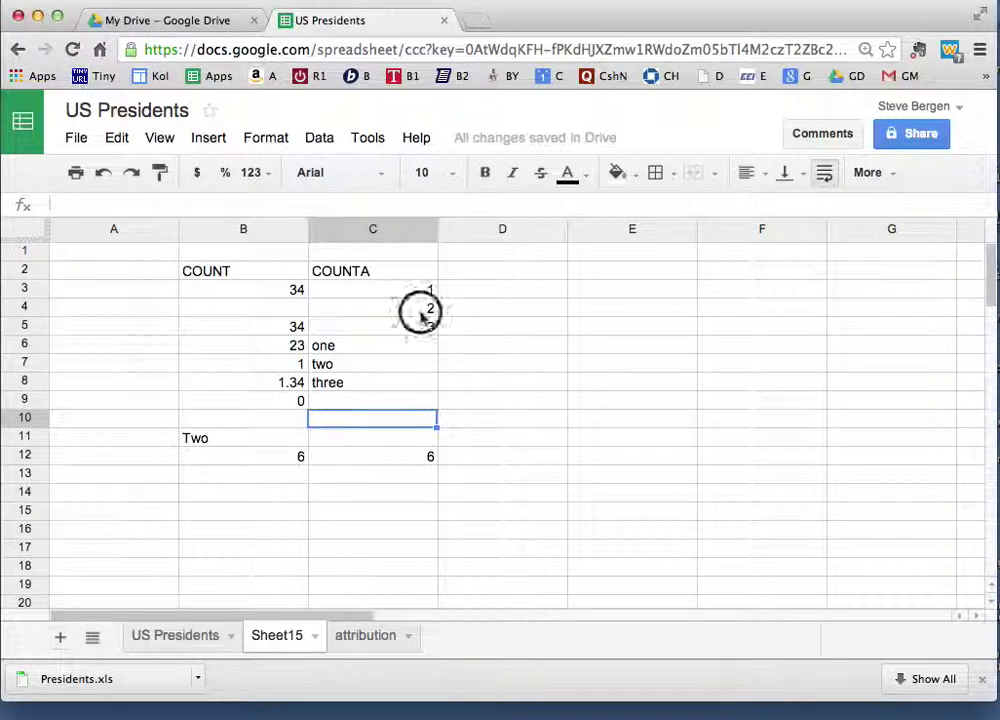
pyautogui.press('BackSpace')
pyautogui.press('Return')
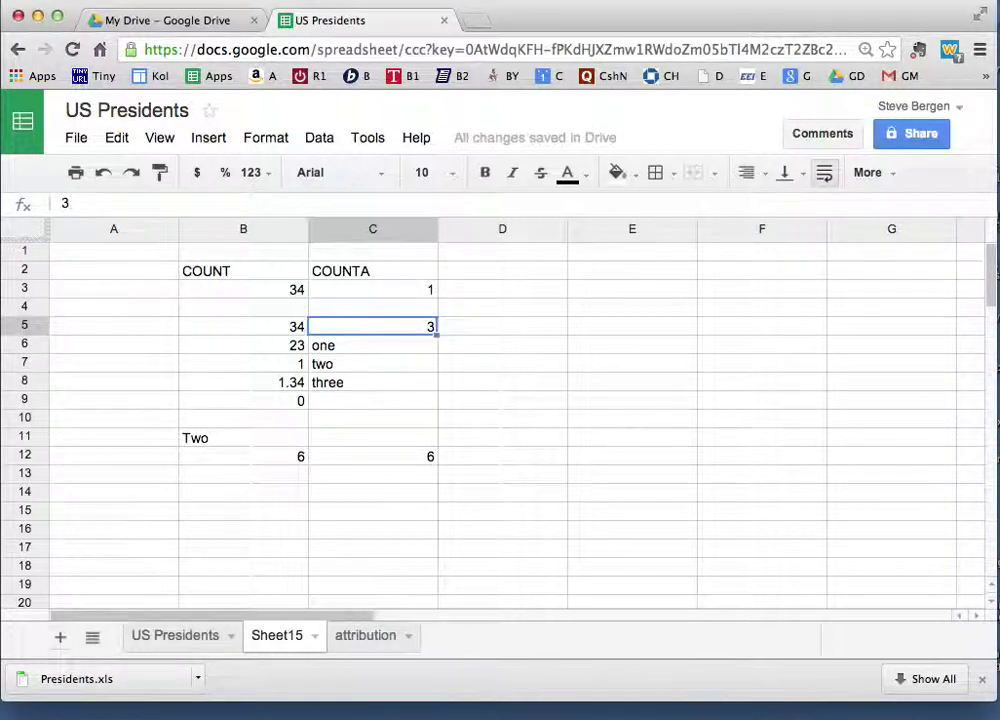
pyautogui.click(386, 472)
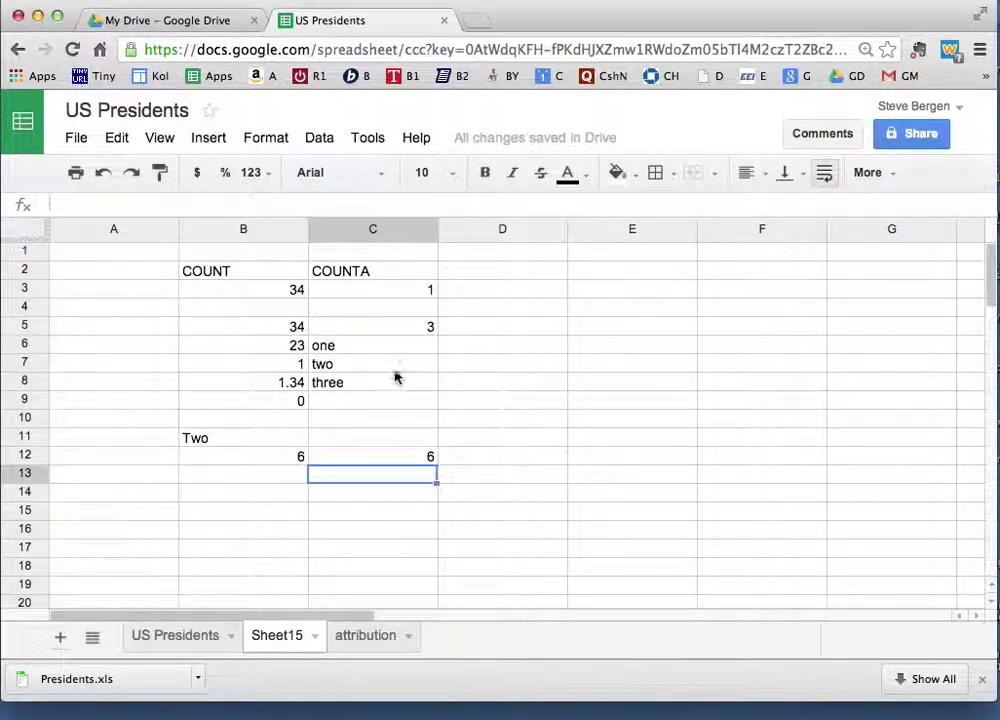
pyautogui.click(393, 308)
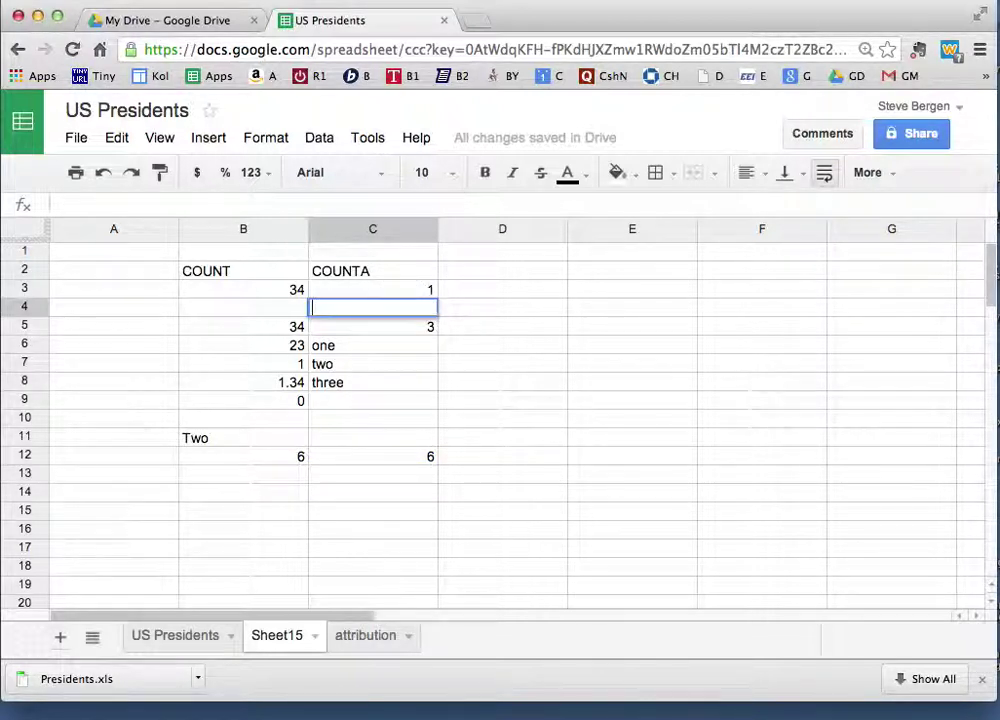
pyautogui.press('Delete')
pyautogui.press('Return')
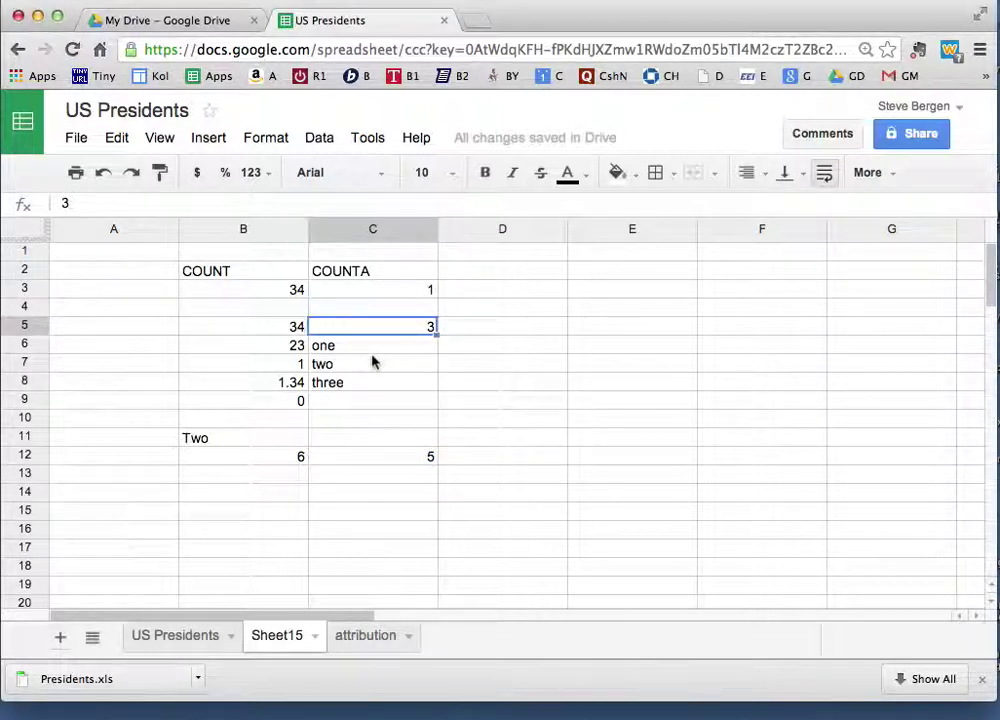
pyautogui.click(345, 370)
pyautogui.press('Delete')
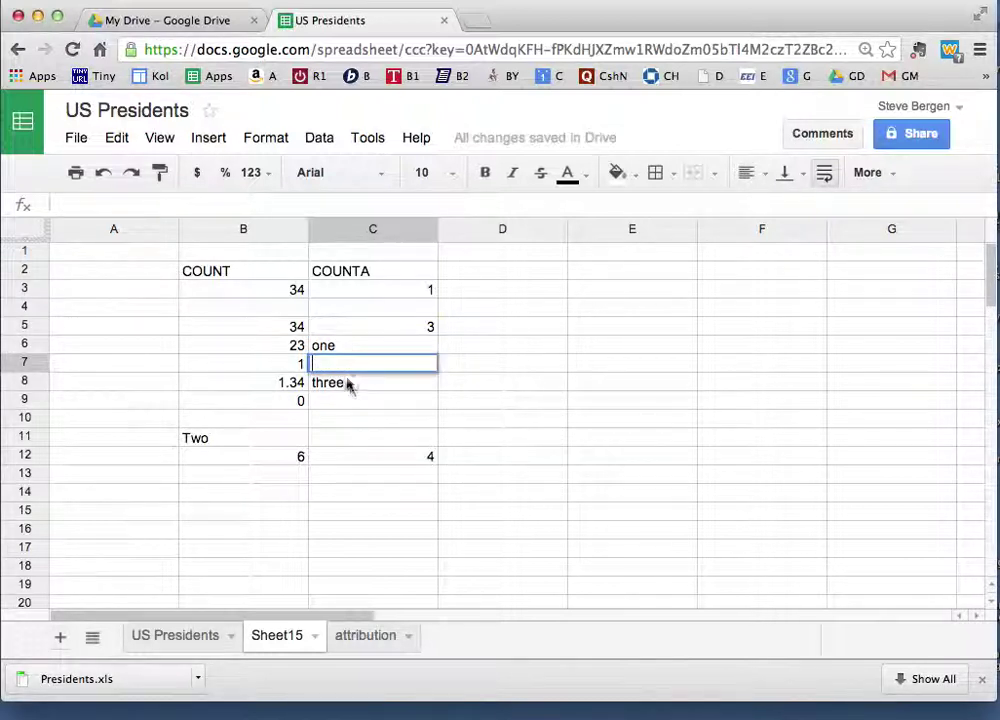
pyautogui.click(376, 272)
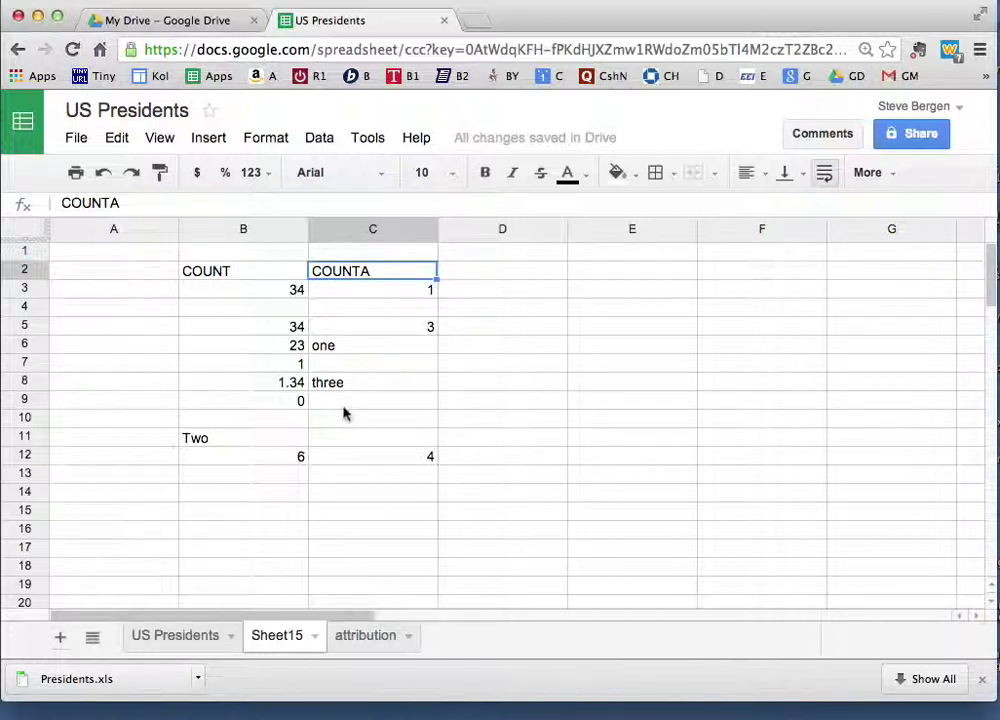
# Create a Pivot Table 1 sheet from the US Presidents data range A1:O36
pyautogui.click(201, 651)
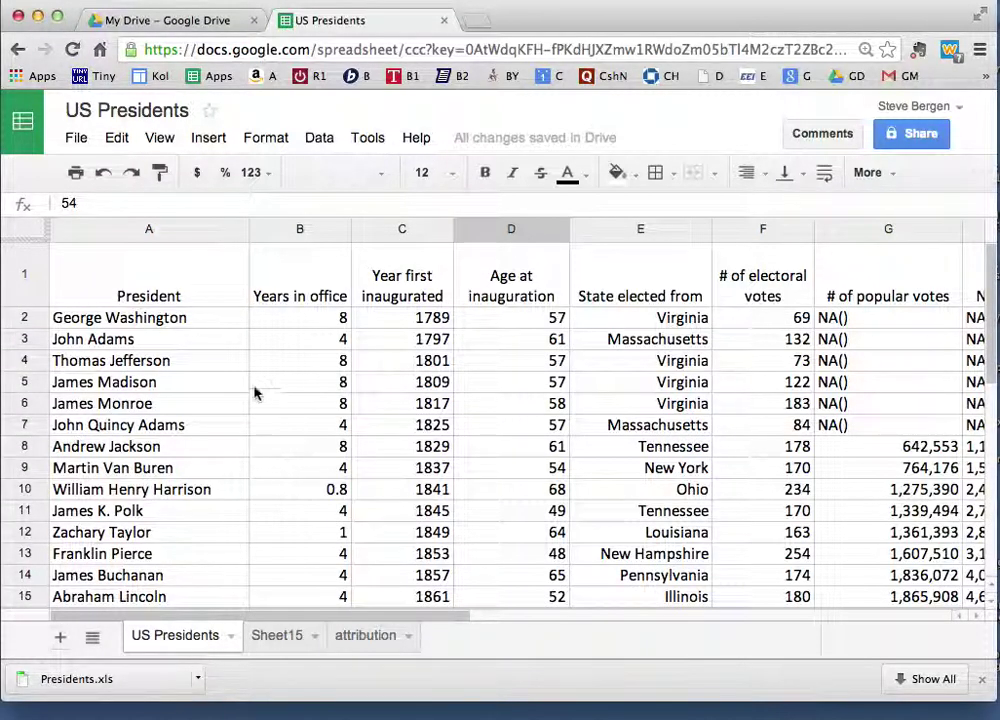
pyautogui.click(318, 139)
pyautogui.click(339, 340)
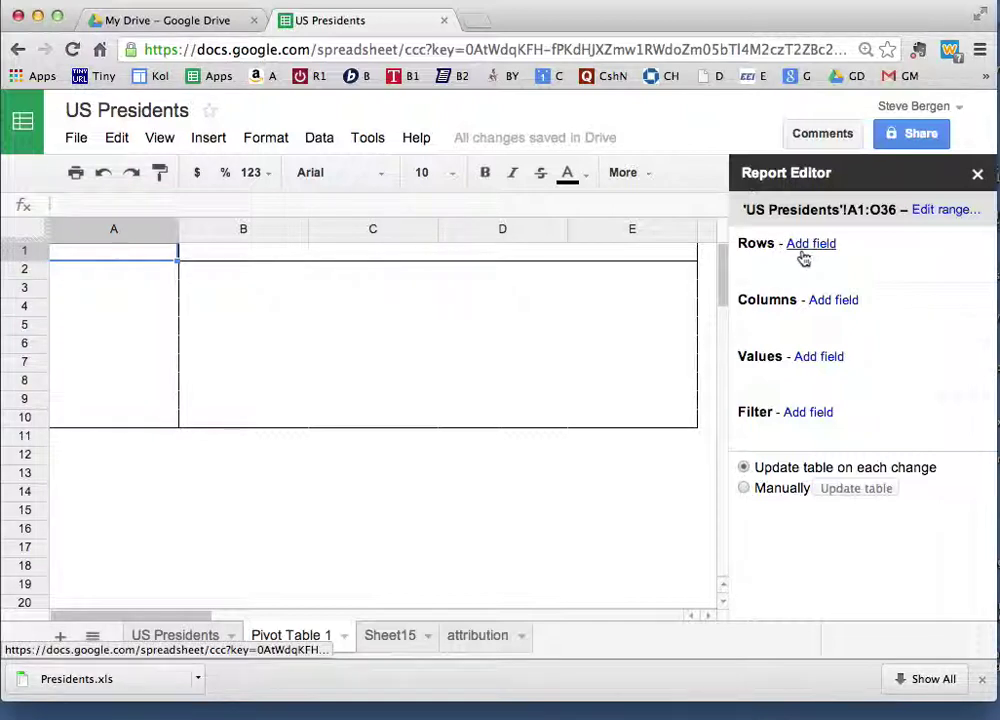
# Group pivot rows by President and add President as a value summarized by COUNTA
pyautogui.click(808, 257)
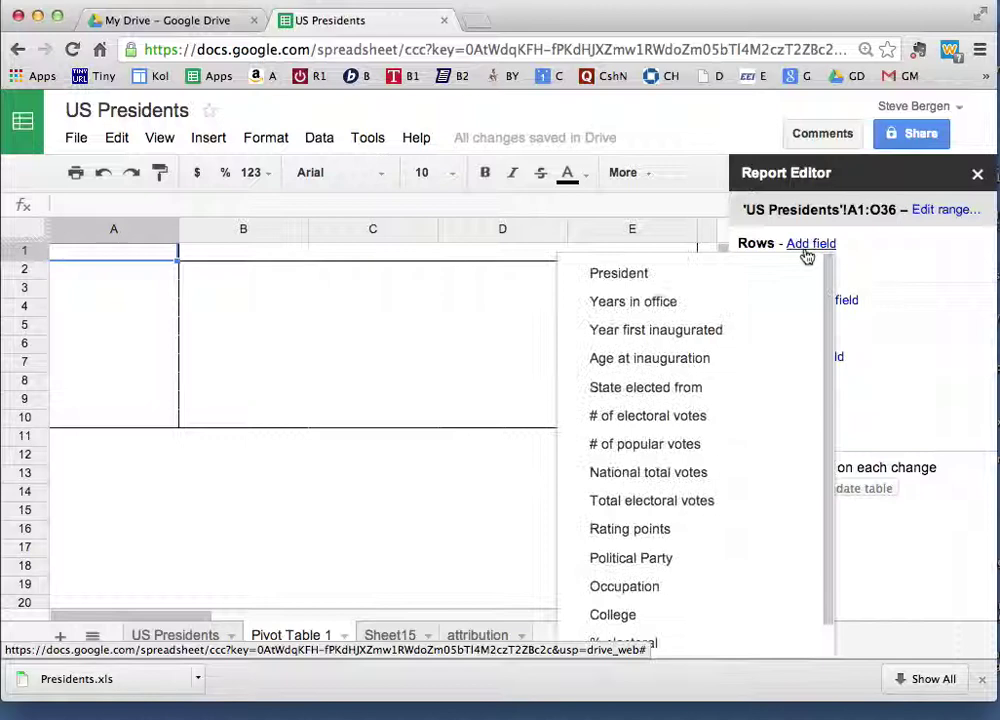
pyautogui.click(728, 280)
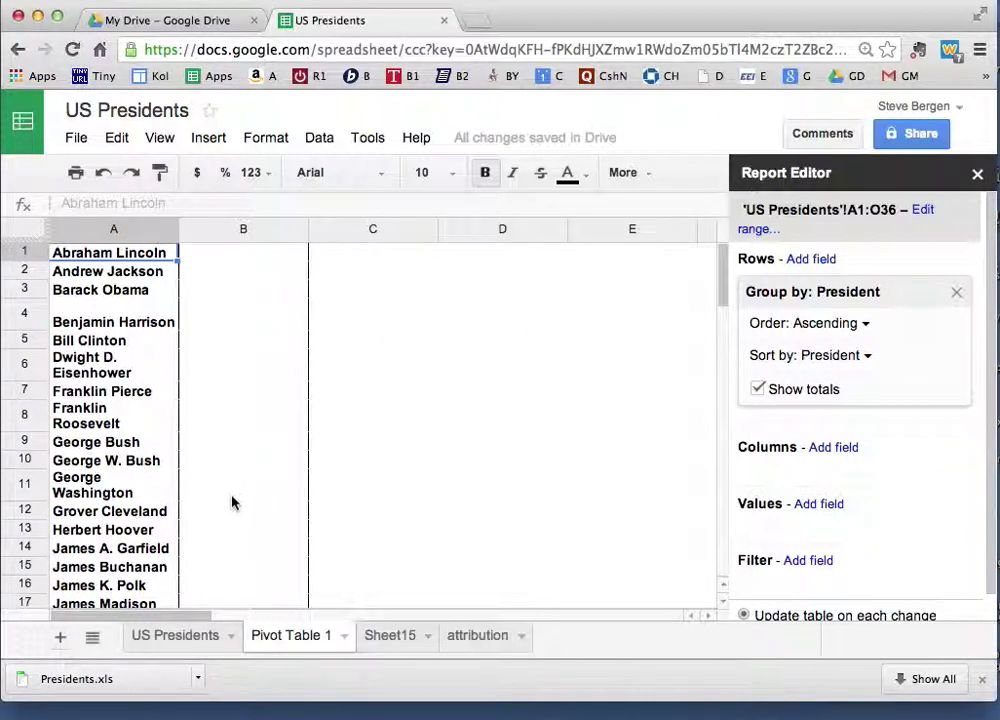
pyautogui.click(816, 505)
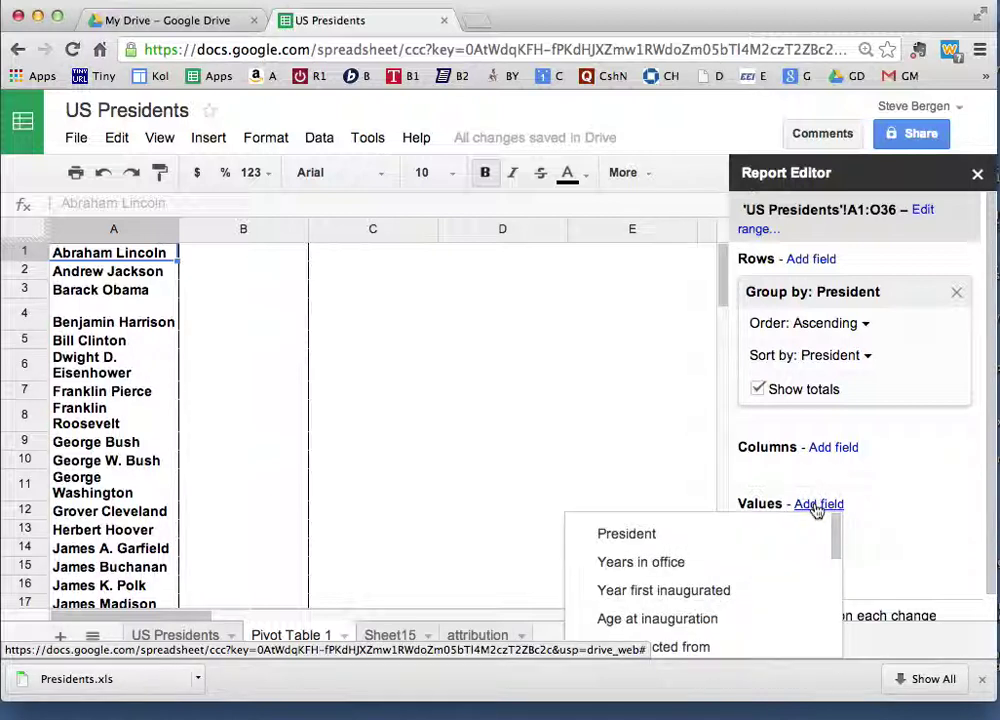
pyautogui.click(716, 536)
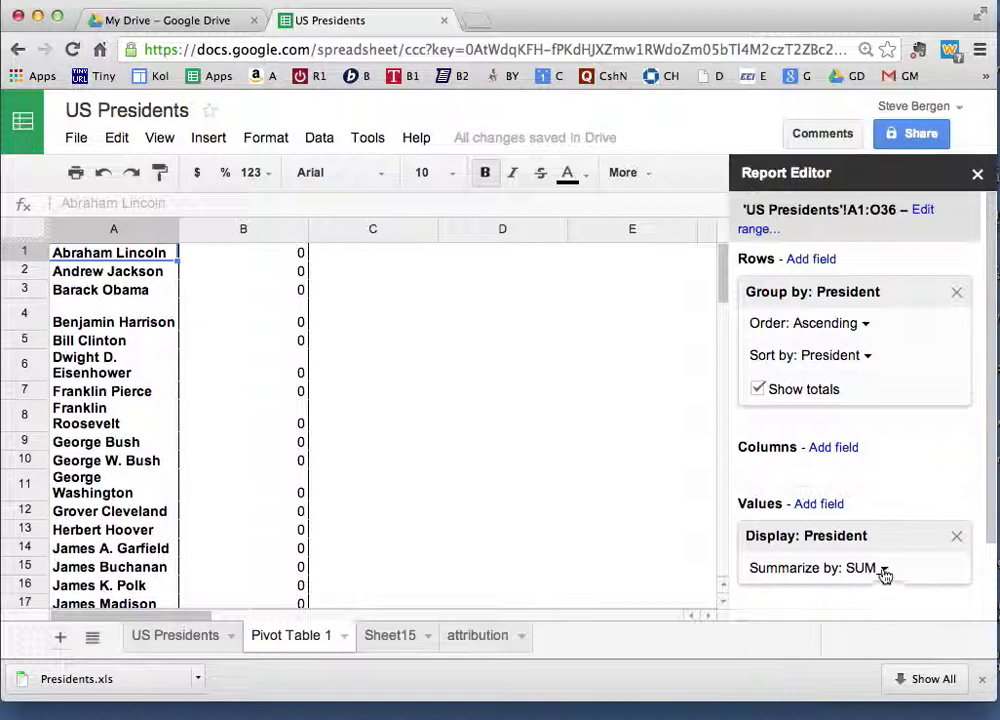
pyautogui.click(884, 570)
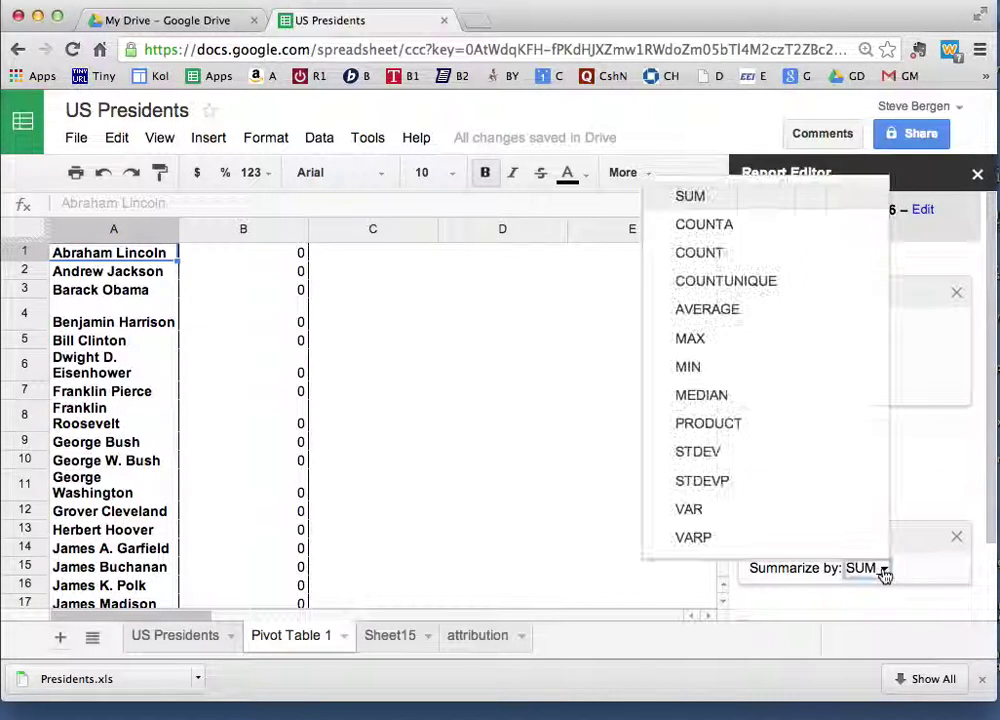
pyautogui.click(761, 234)
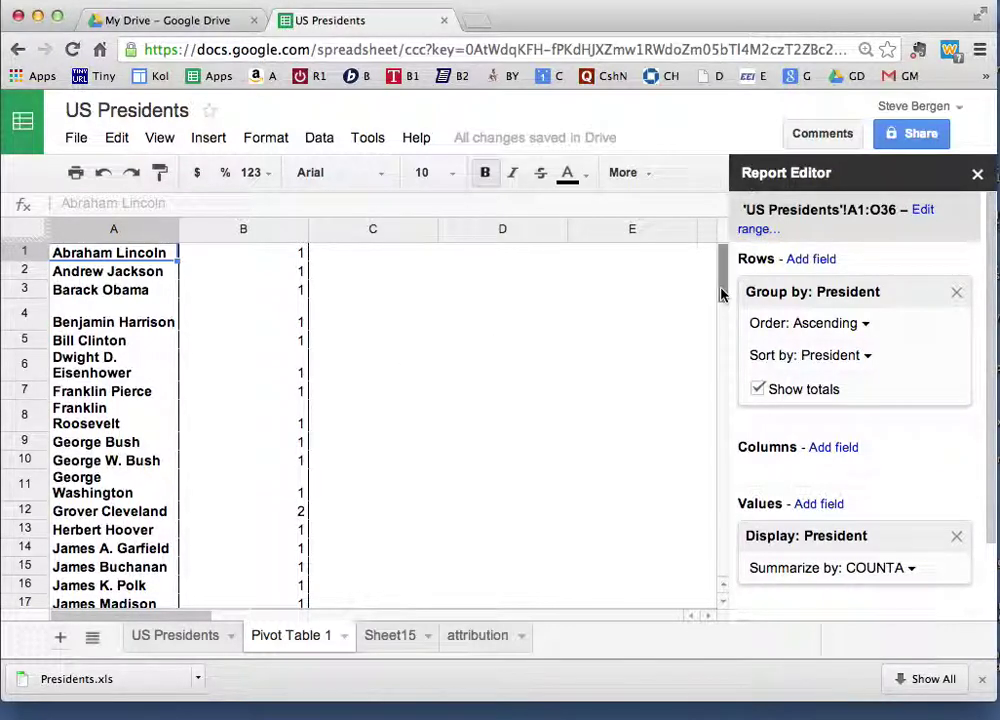
pyautogui.moveTo(720, 280); pyautogui.dragTo(714, 243)
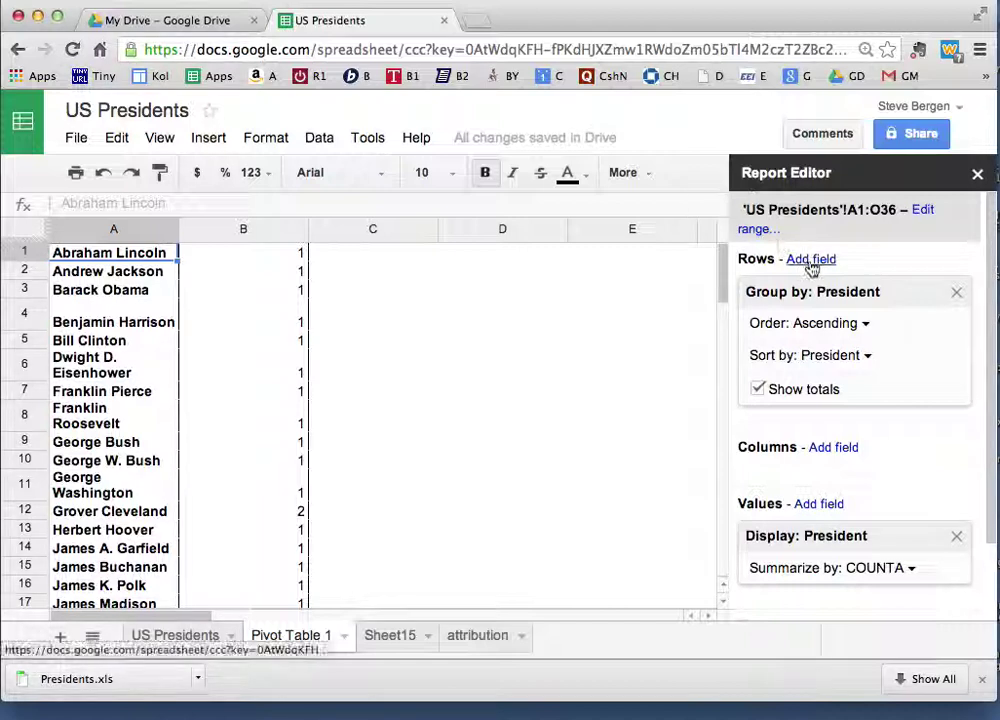
# Replace the President row grouping with State elected from
pyautogui.click(958, 292)
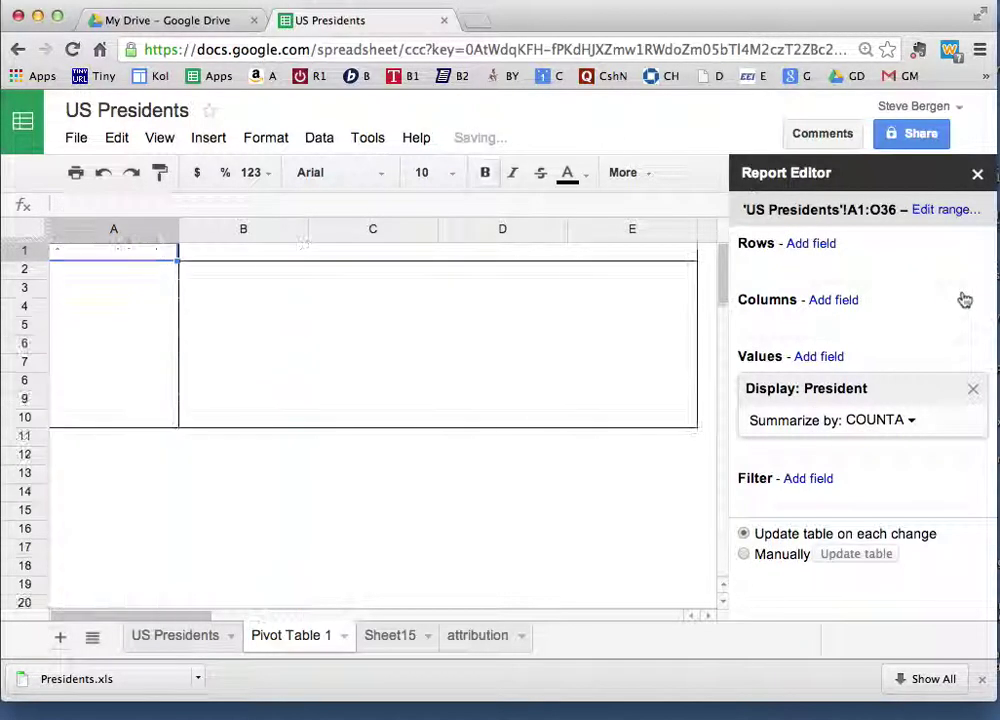
pyautogui.click(821, 246)
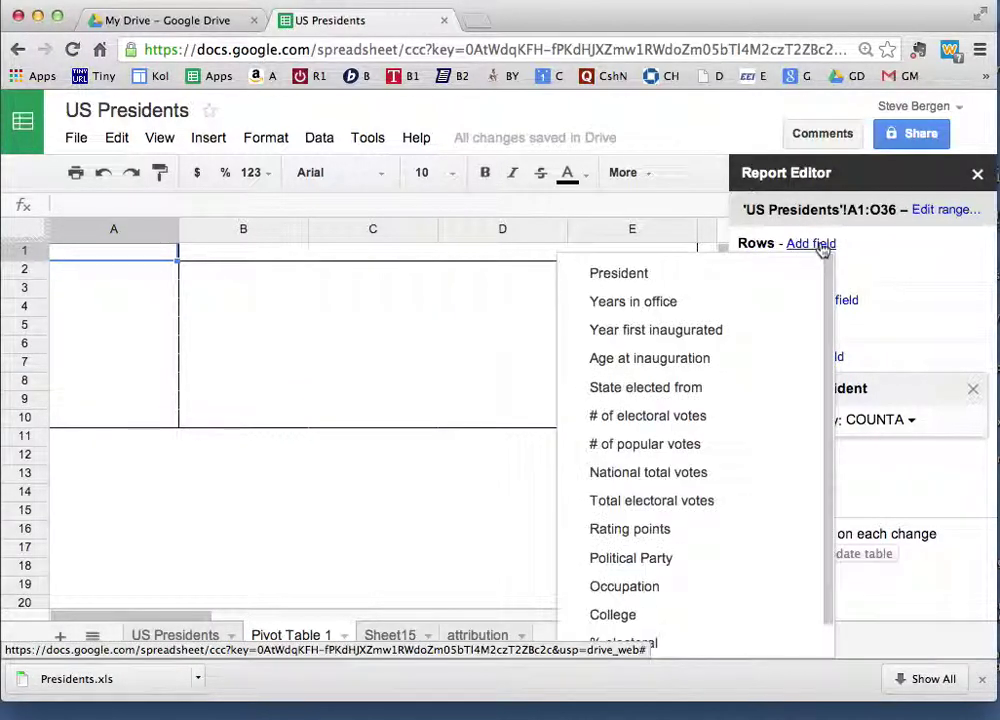
pyautogui.click(703, 389)
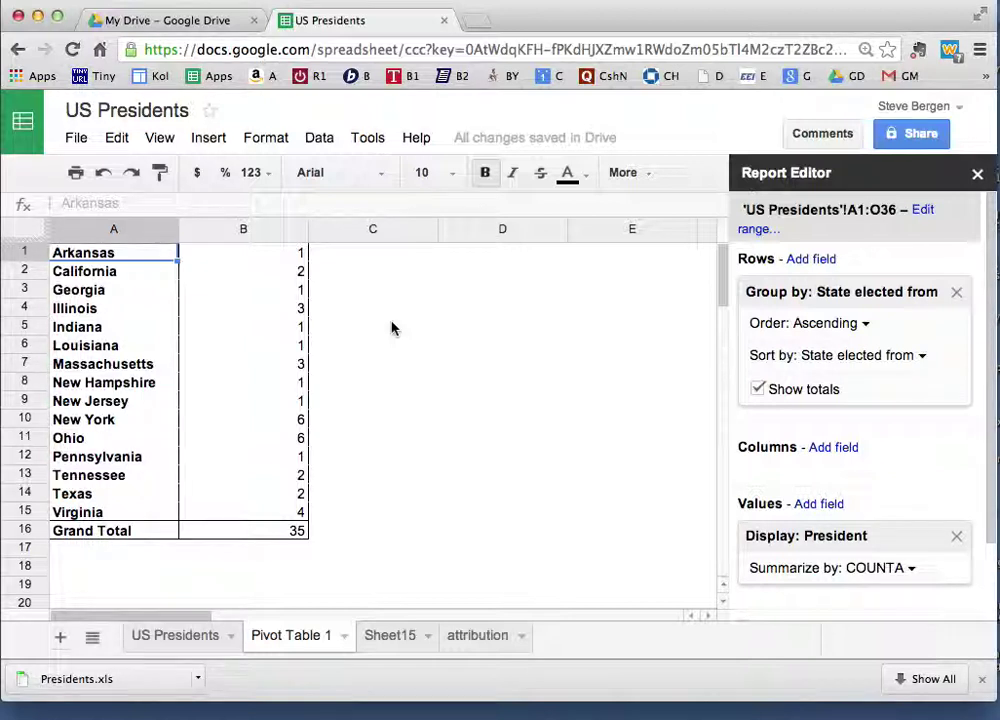
# Delete the Pivot Table 1 sheet and confirm the Heads up warning
pyautogui.click(527, 361)
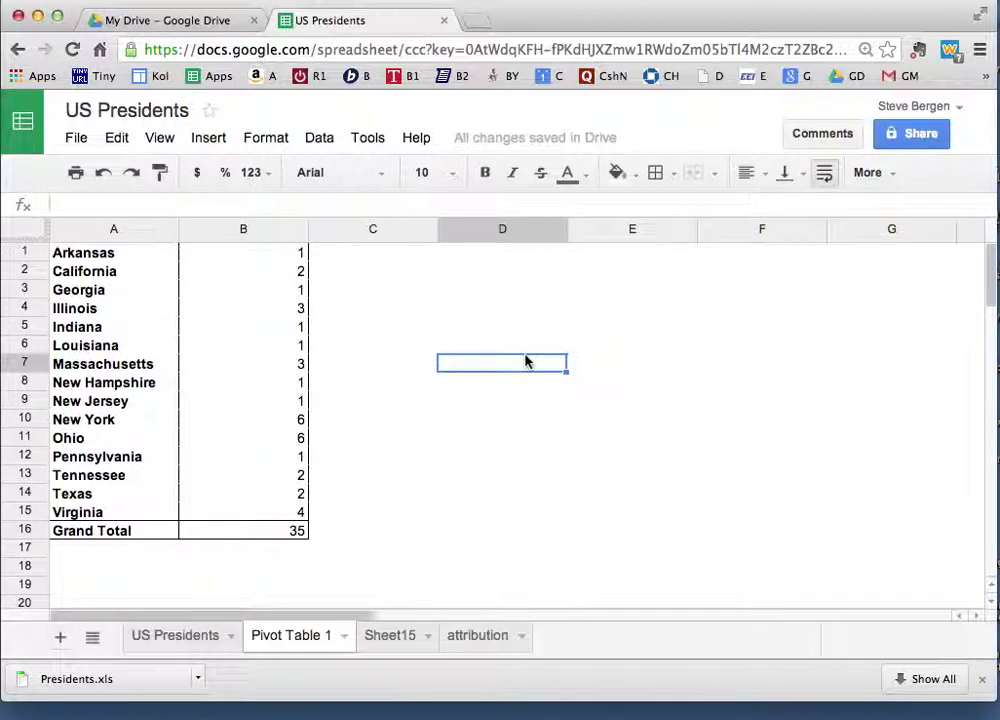
pyautogui.click(246, 370)
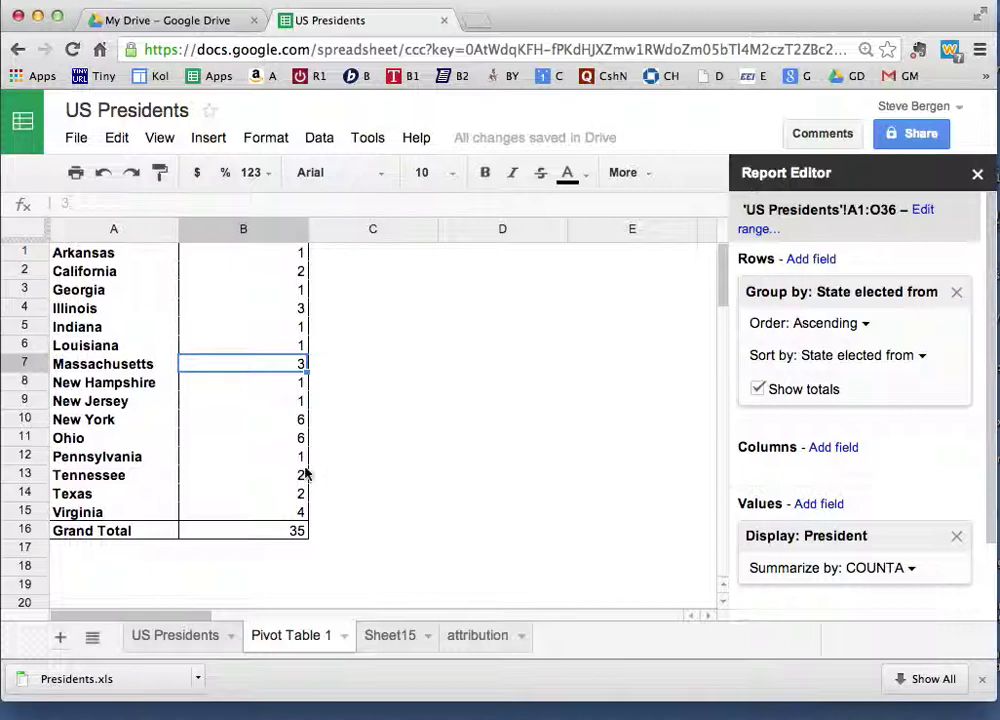
pyautogui.click(344, 645)
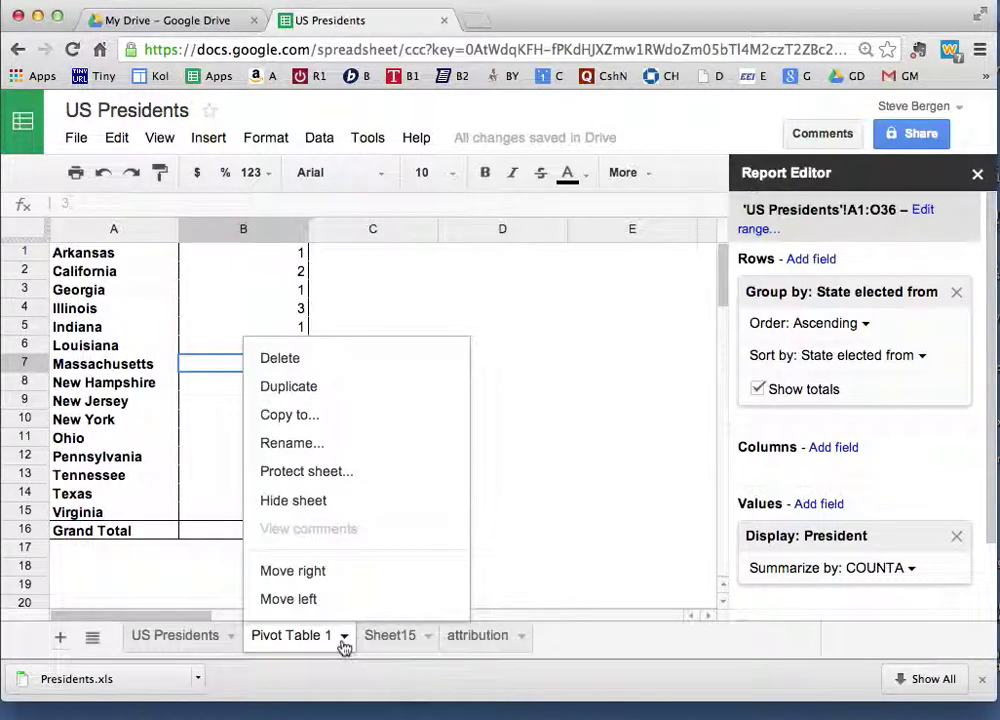
pyautogui.click(312, 360)
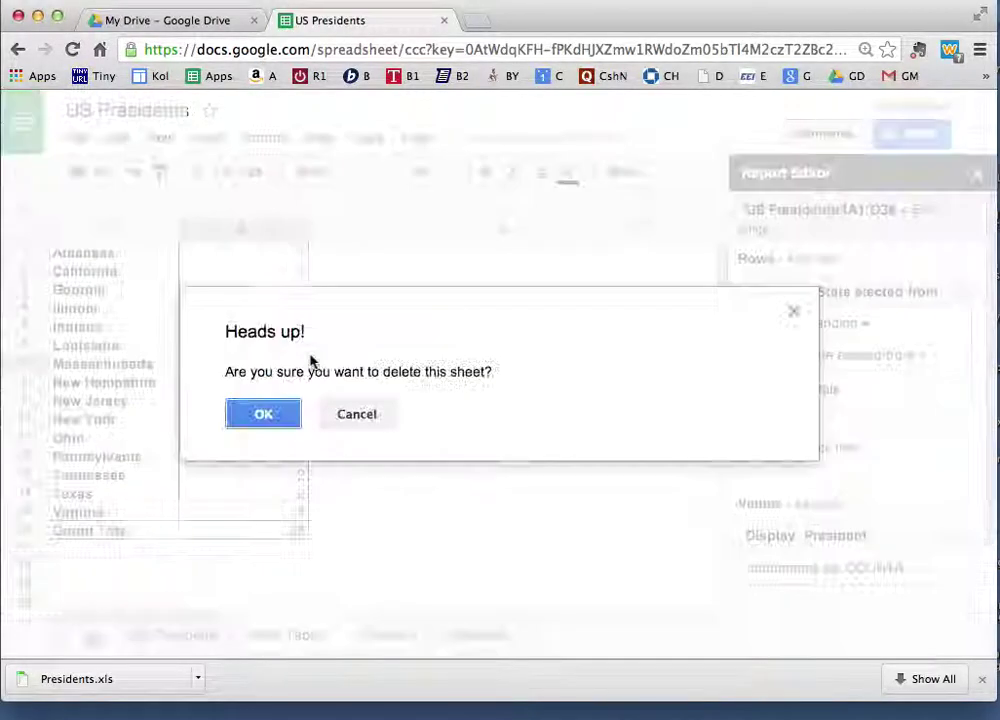
pyautogui.click(277, 424)
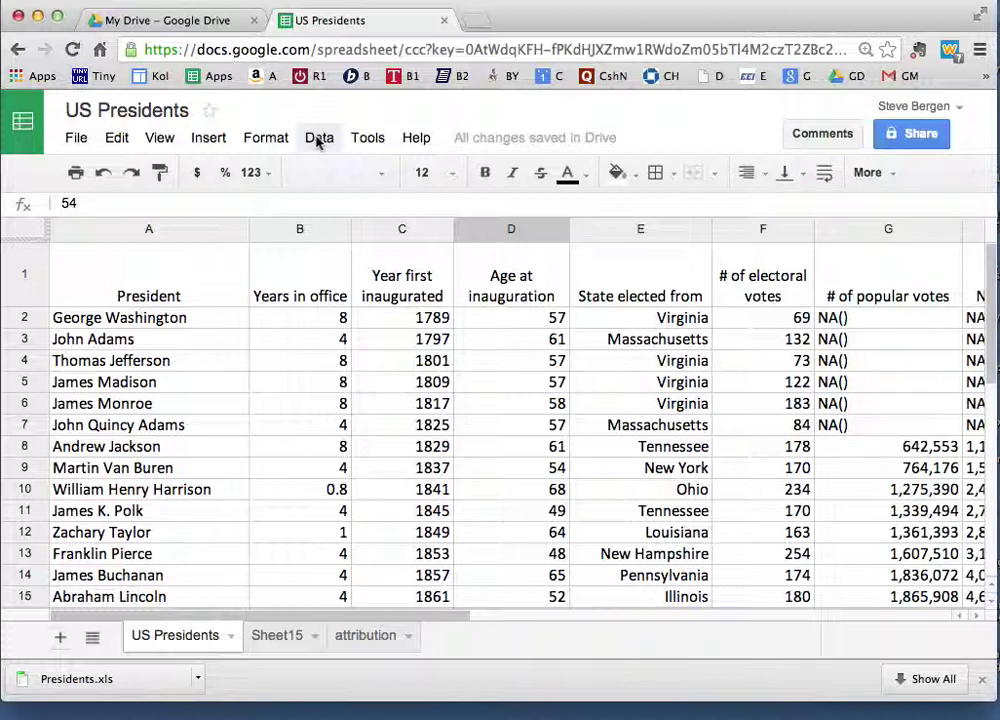
# Insert a pivot table of the presidents data with Political Party rows, widening column A
pyautogui.click(317, 140)
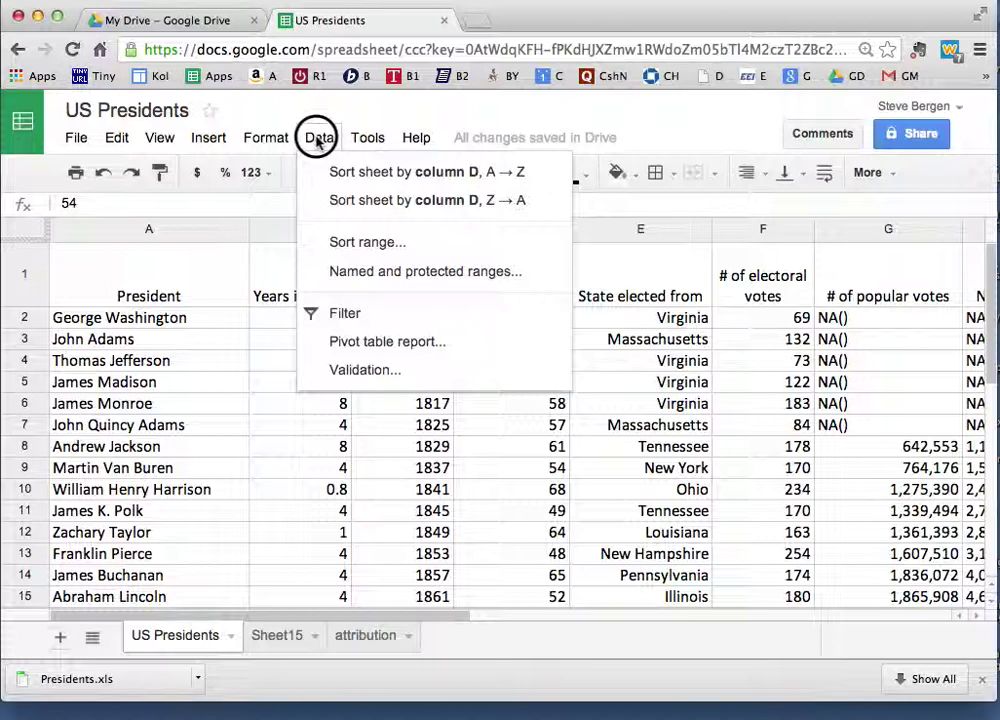
pyautogui.click(318, 345)
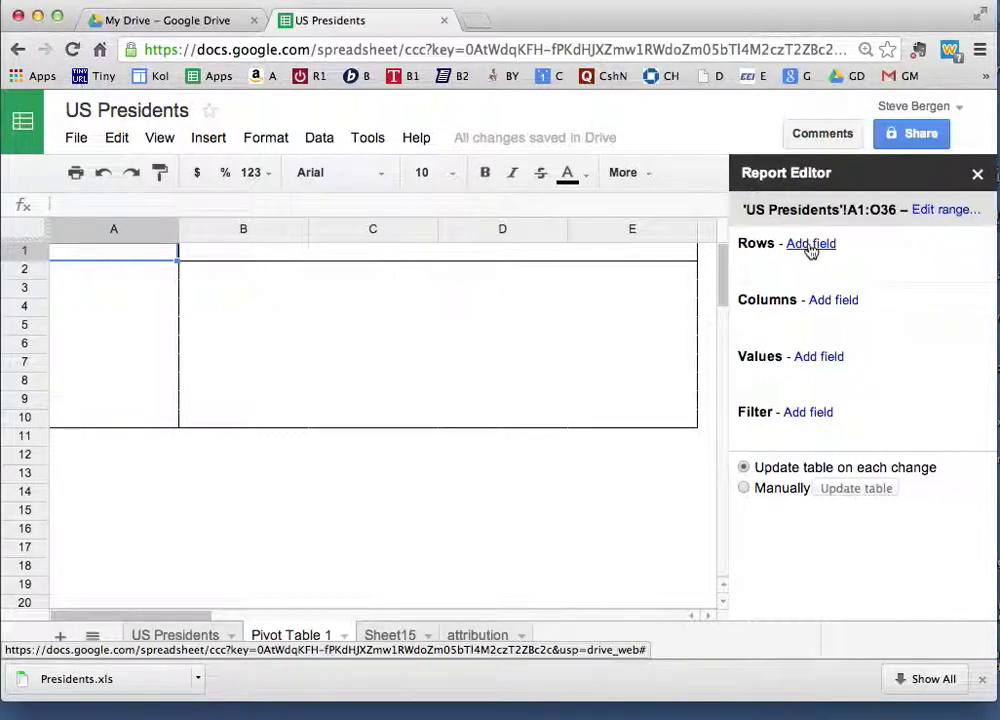
pyautogui.click(810, 246)
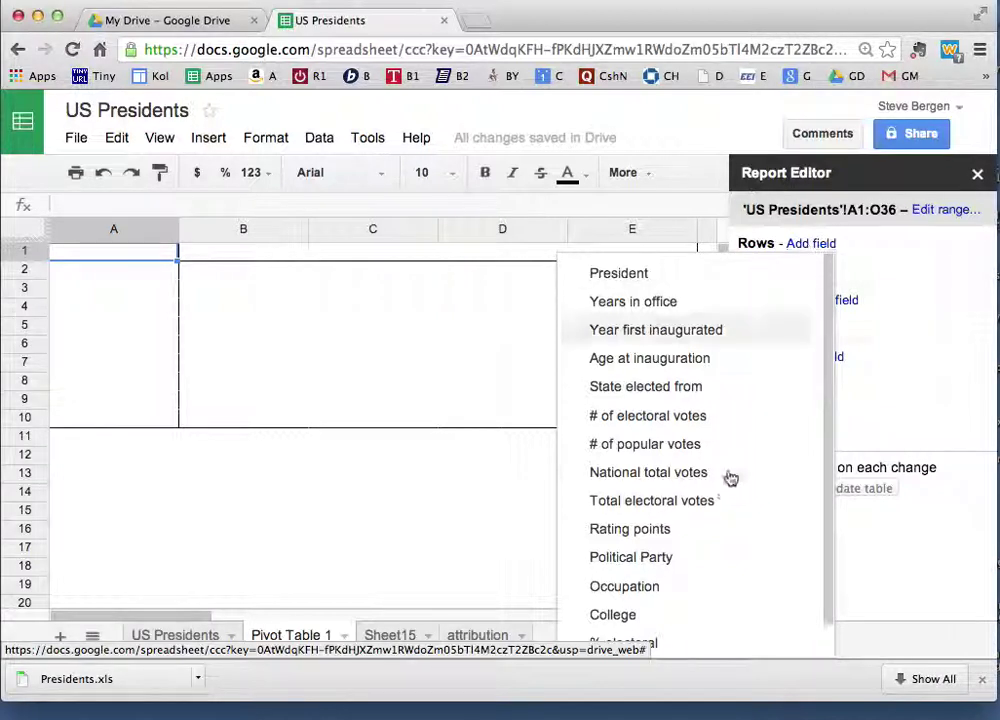
pyautogui.click(666, 562)
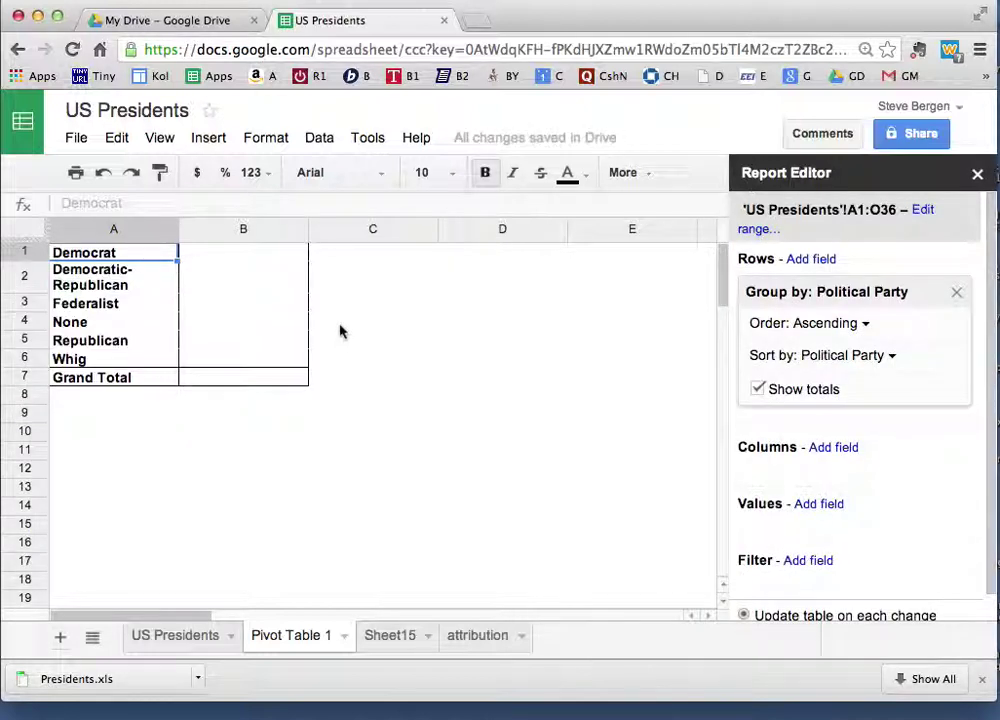
pyautogui.moveTo(176, 229); pyautogui.dragTo(231, 229)
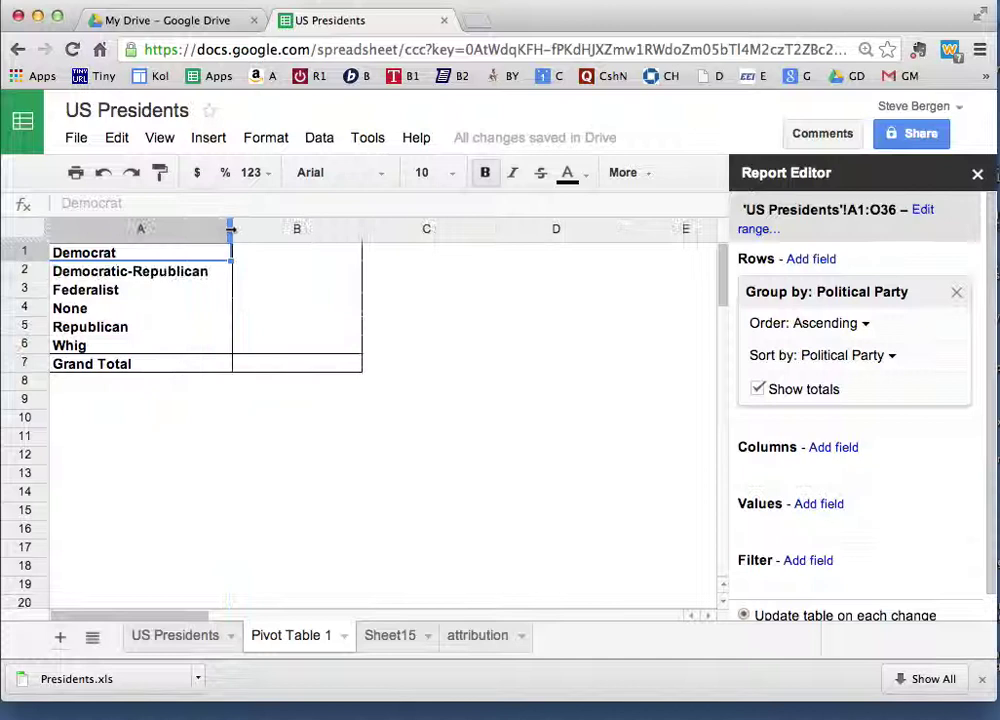
# Add President as the value, summarized by COUNTA instead of SUM
pyautogui.click(816, 507)
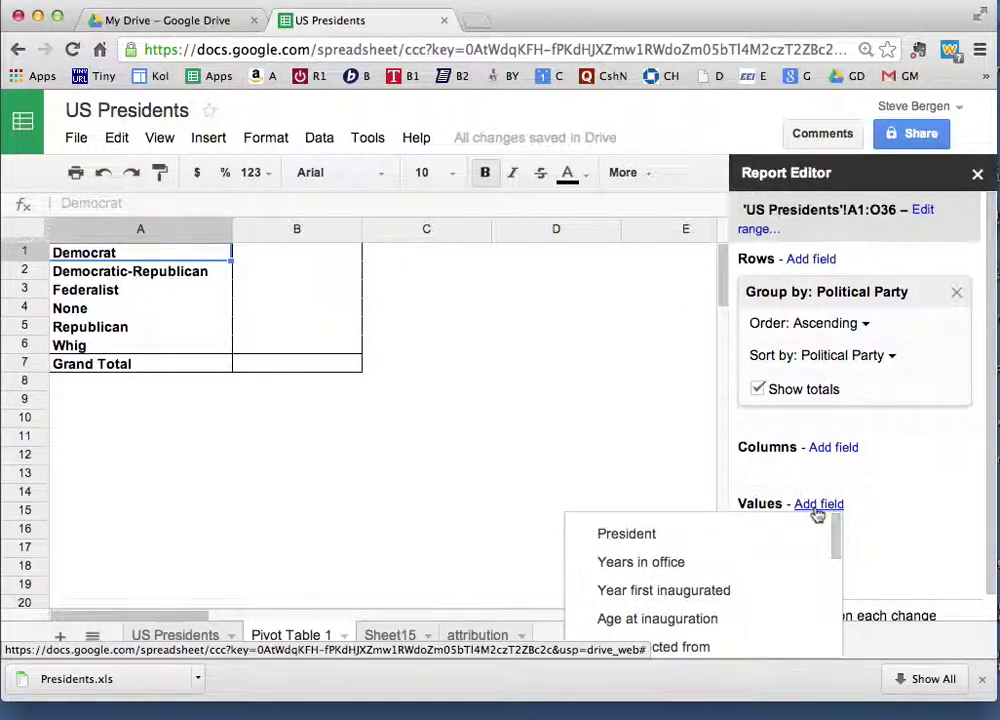
pyautogui.click(786, 537)
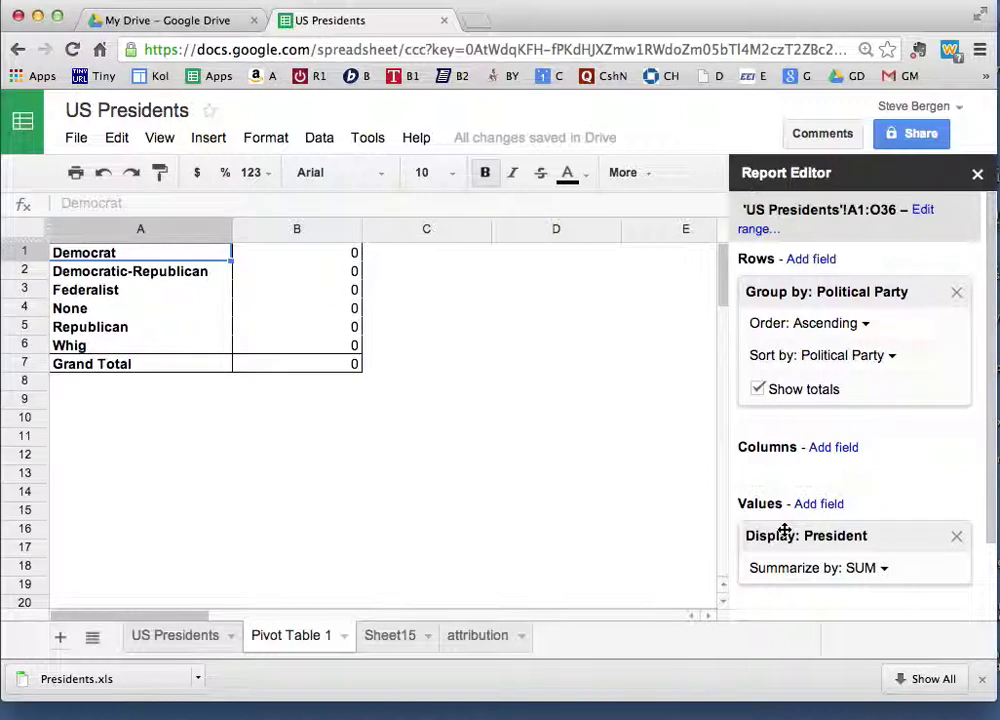
pyautogui.click(884, 570)
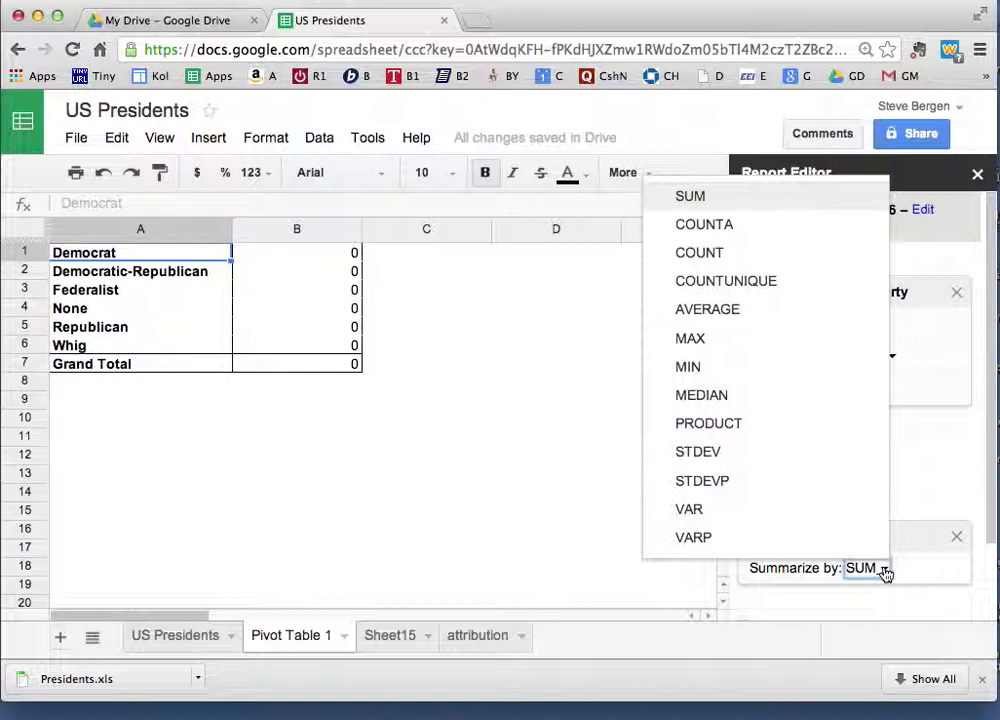
pyautogui.click(784, 226)
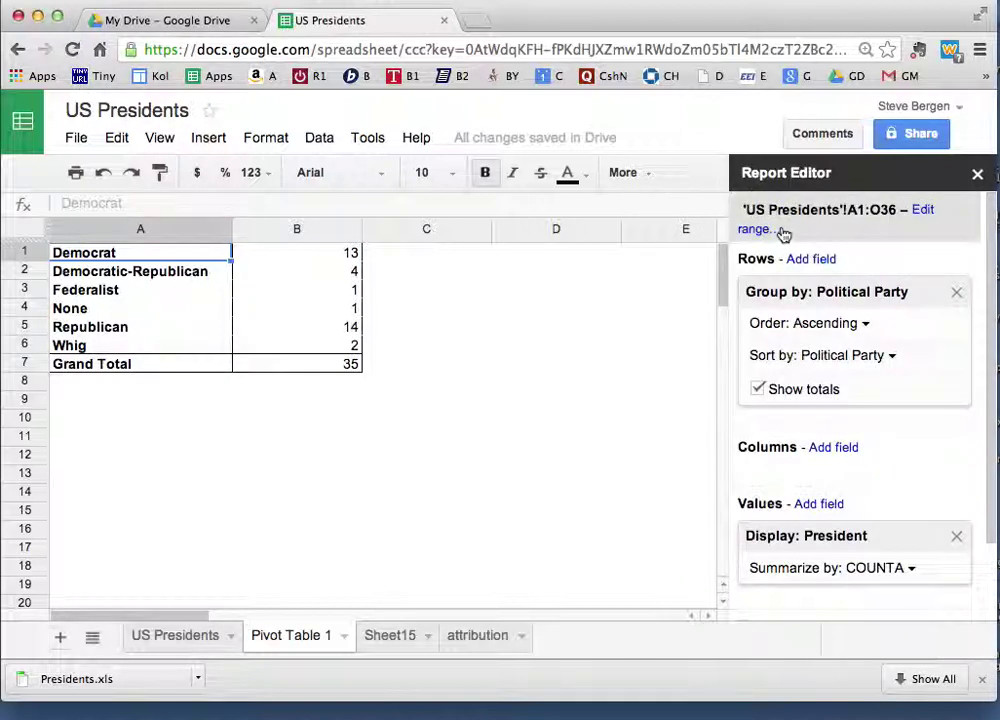